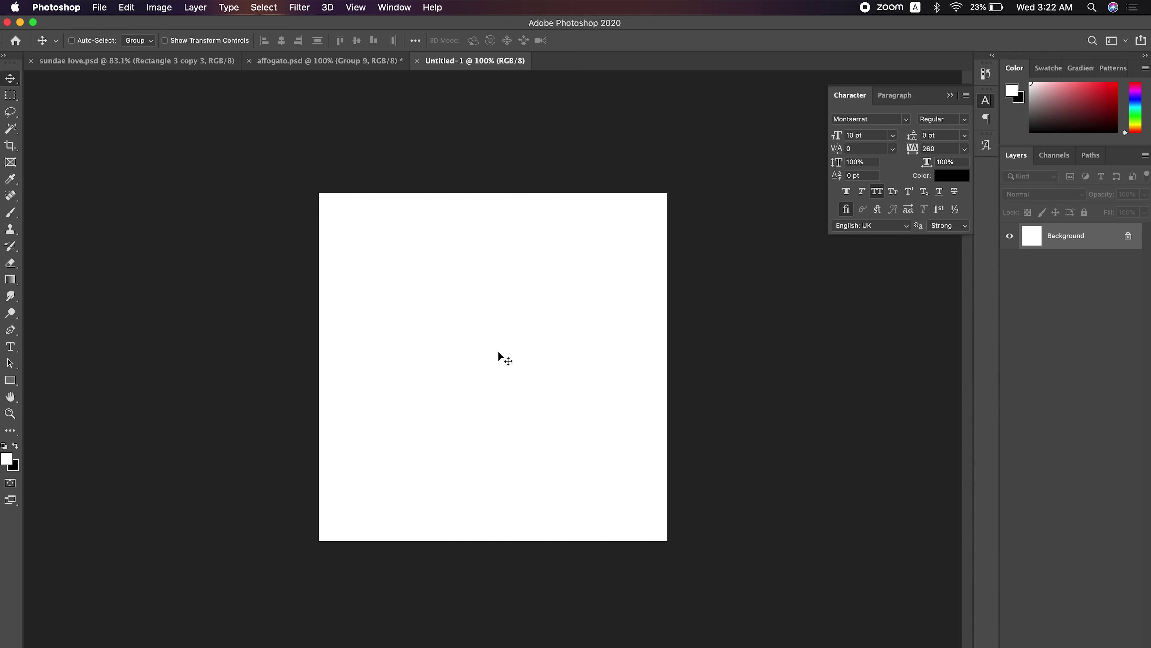
Paste the chocolate-splash image onto the blank canvas as Layer 1 and bring up its layer options.
key("cmd+v")
right_click(1073, 240)
Make the splash a smart object and enlarge it across the lower canvas.
left_click(1018, 286)
key("cmd+t")
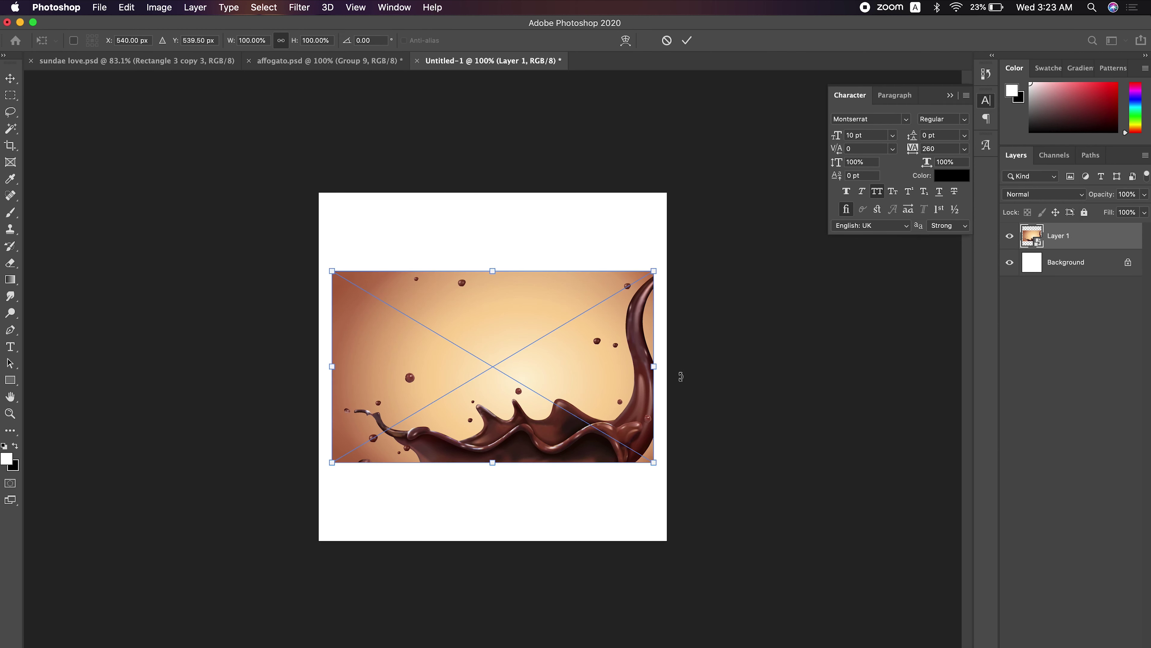
left_click_drag(495, 271, 496, 242)
left_click_drag(519, 329, 517, 379)
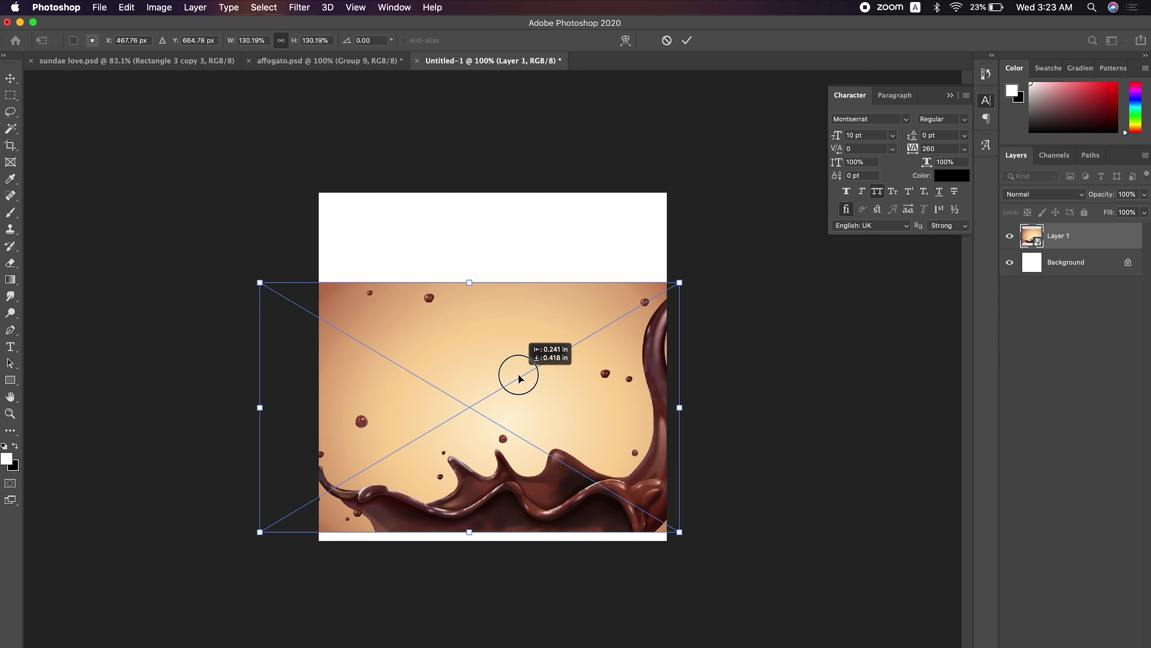
mouse_move(486, 288)
left_mouse_down()
mouse_move(480, 262)
mouse_move(560, 303)
left_mouse_up()
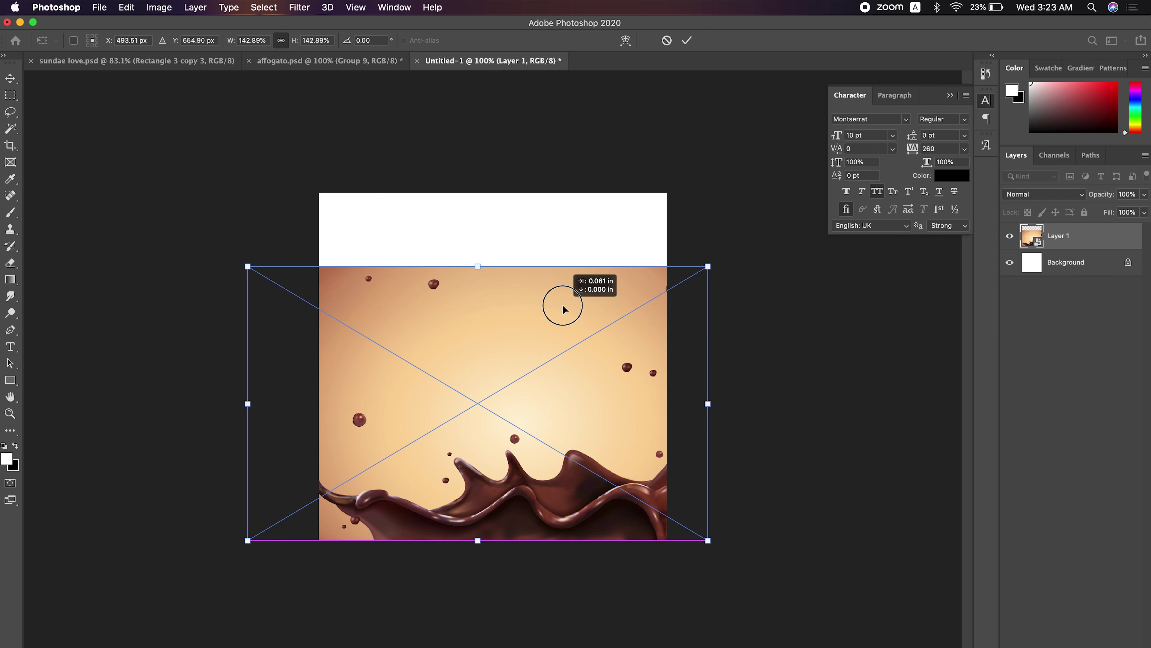
double_click(643, 366)
left_click_drag(644, 367, 658, 367)
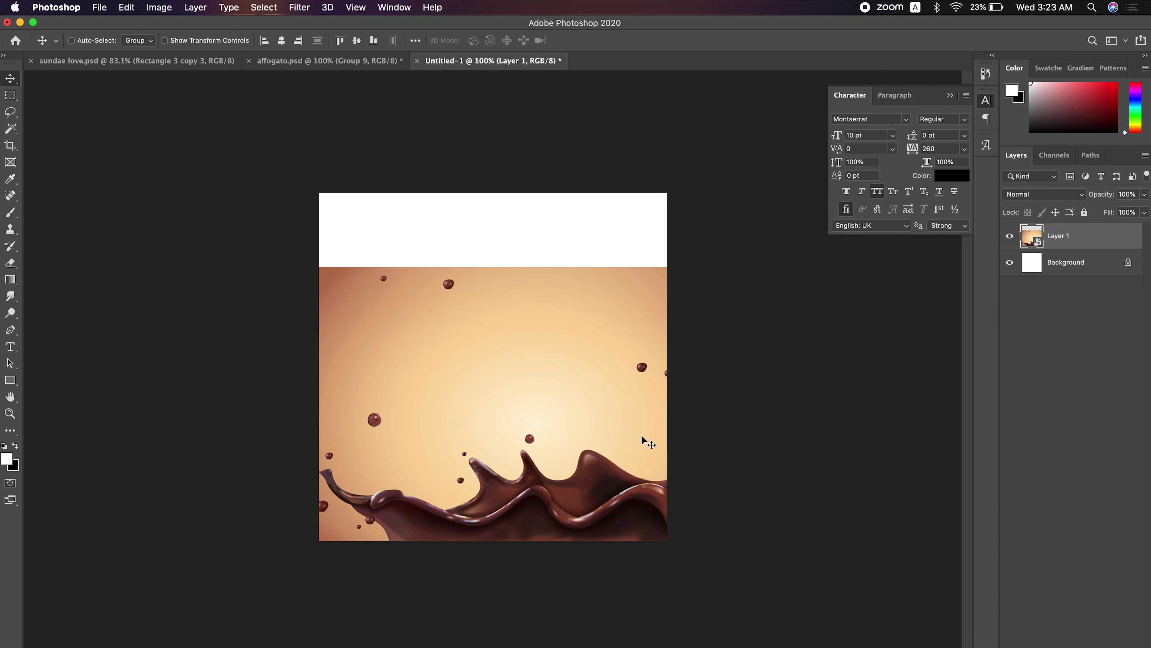
Add a Solid Color fill layer above Background, sampled peach from the splash.
left_click(1077, 272)
left_click(1087, 639)
left_click(1079, 429)
left_click(536, 320)
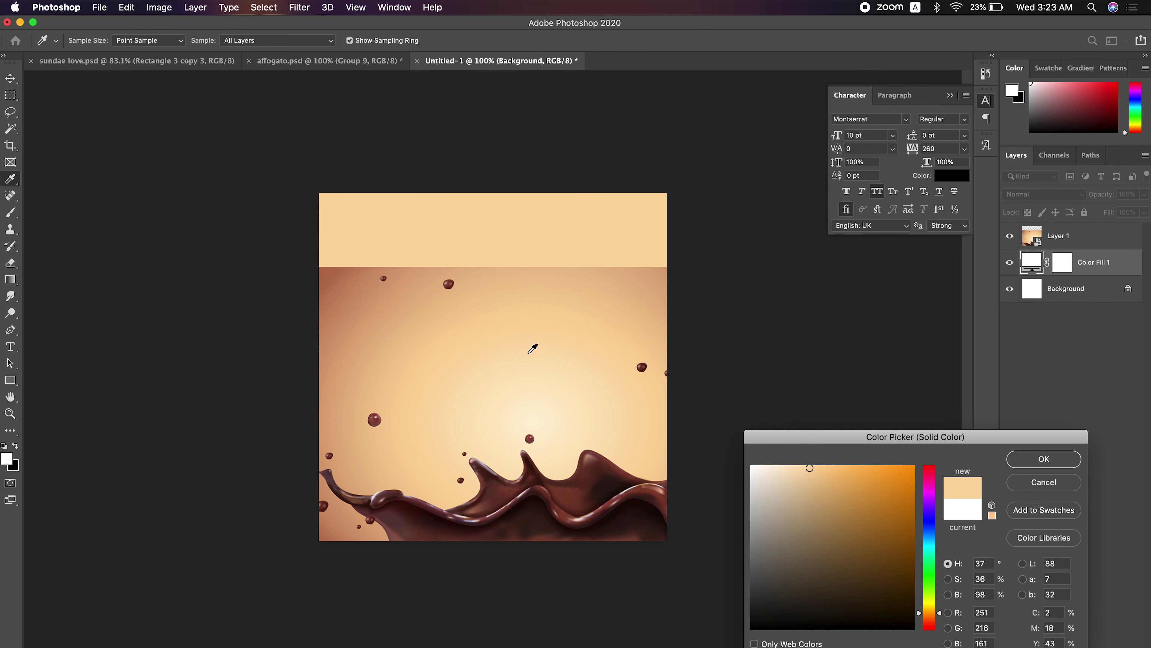
key("Return")
Mask the splash's top edge with a 400 px soft brush and darken the peach fill.
left_click(1088, 235)
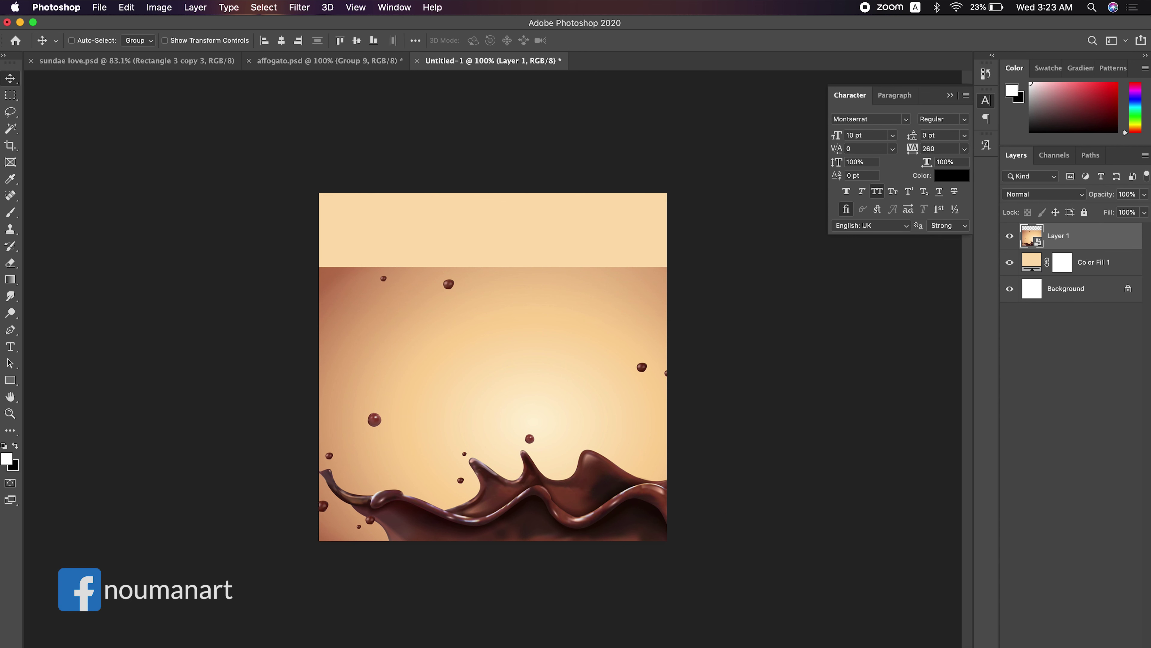
left_click(1071, 639)
key("b")
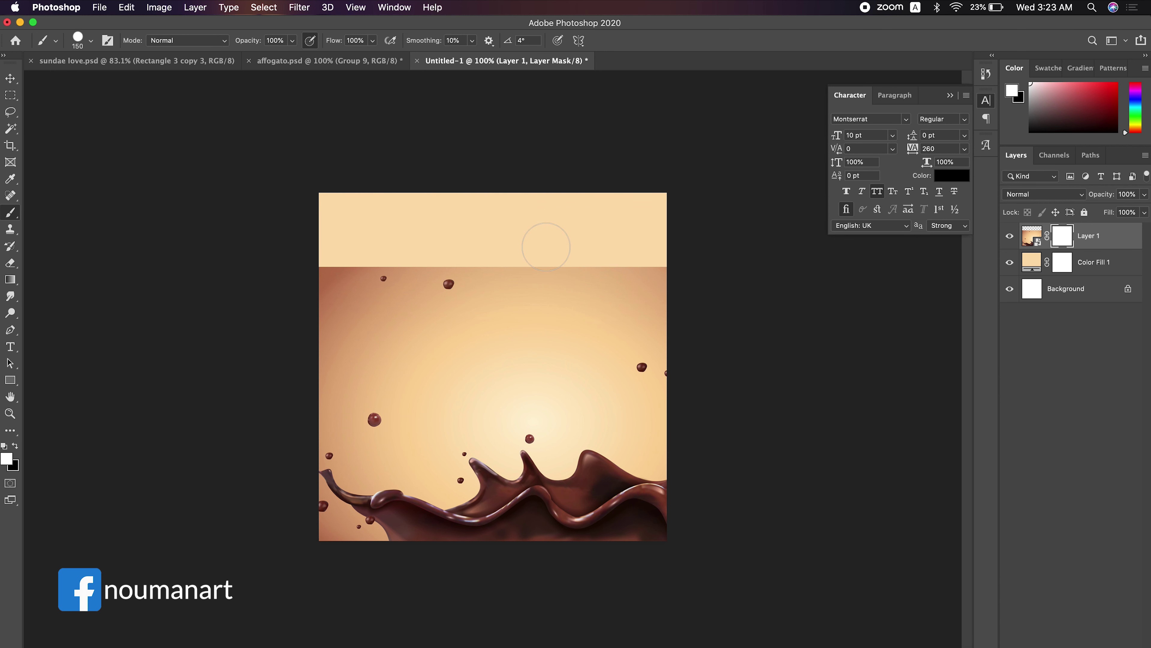
right_click(488, 249)
double_click(577, 310)
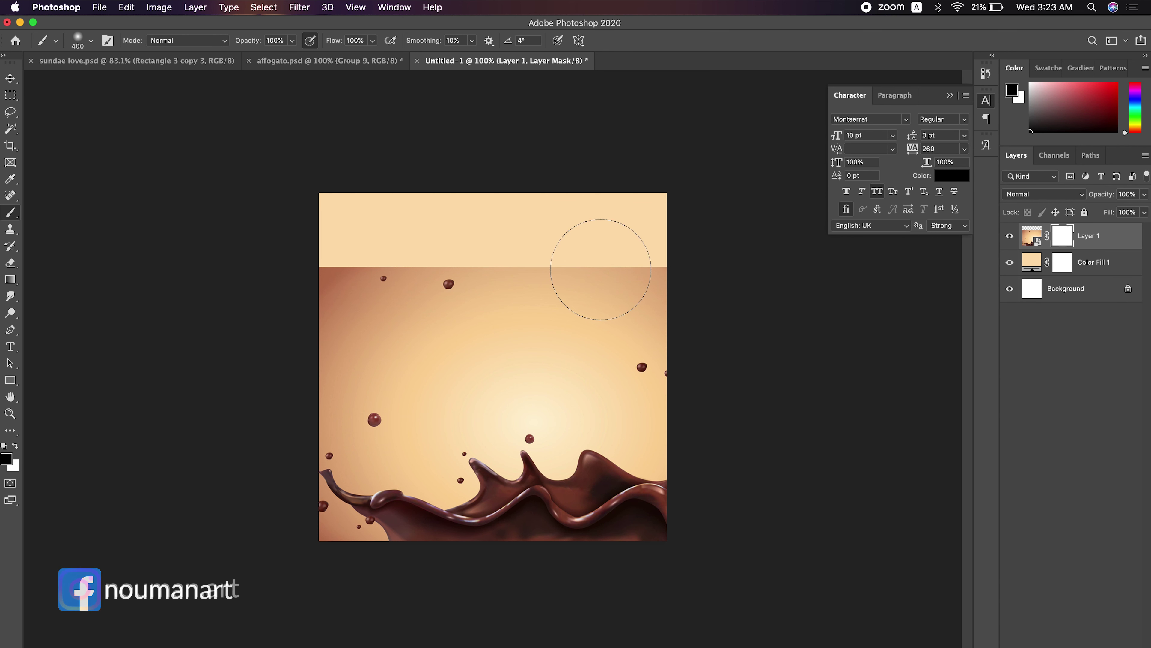
mouse_move(493, 220)
left_mouse_down()
mouse_move(495, 236)
mouse_move(445, 223)
left_mouse_up()
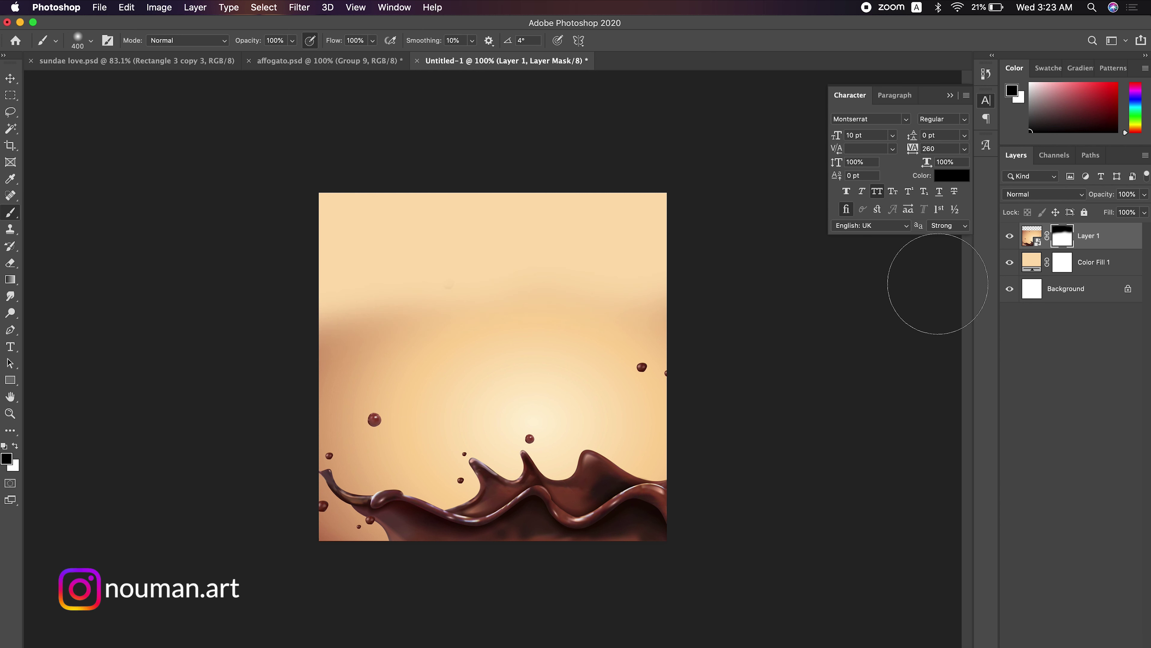
double_click(1032, 262)
left_click(495, 309)
Add Layer 2 and brush soft darker tan with a 1600 px brush.
key("Return")
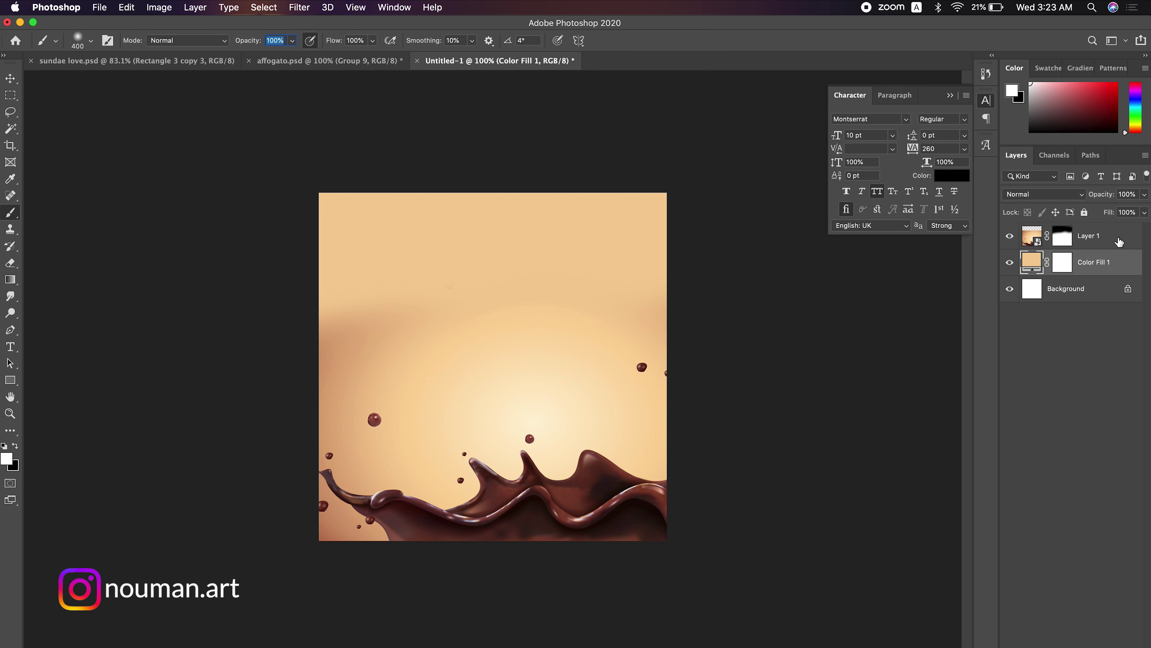
left_click(1088, 236)
key("super+alt+shift+n")
key("b")
left_click(319, 363, "alt")
key("bracketright")
key("bracketright")
key("bracketright")
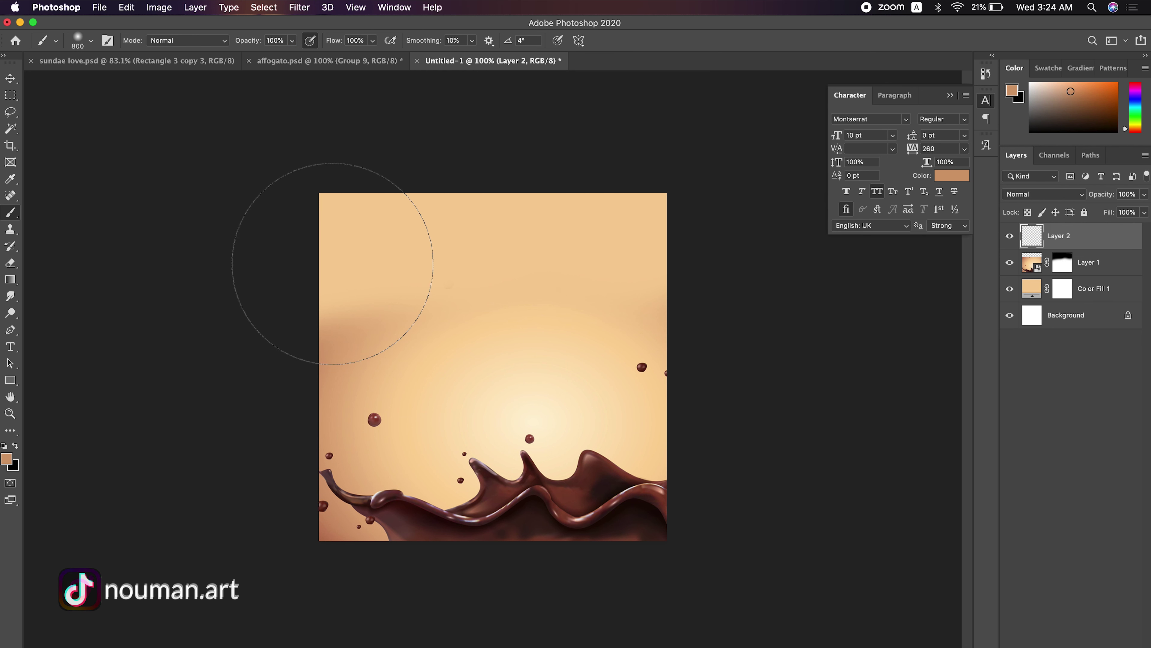
scroll(306, 252, "down", 2)
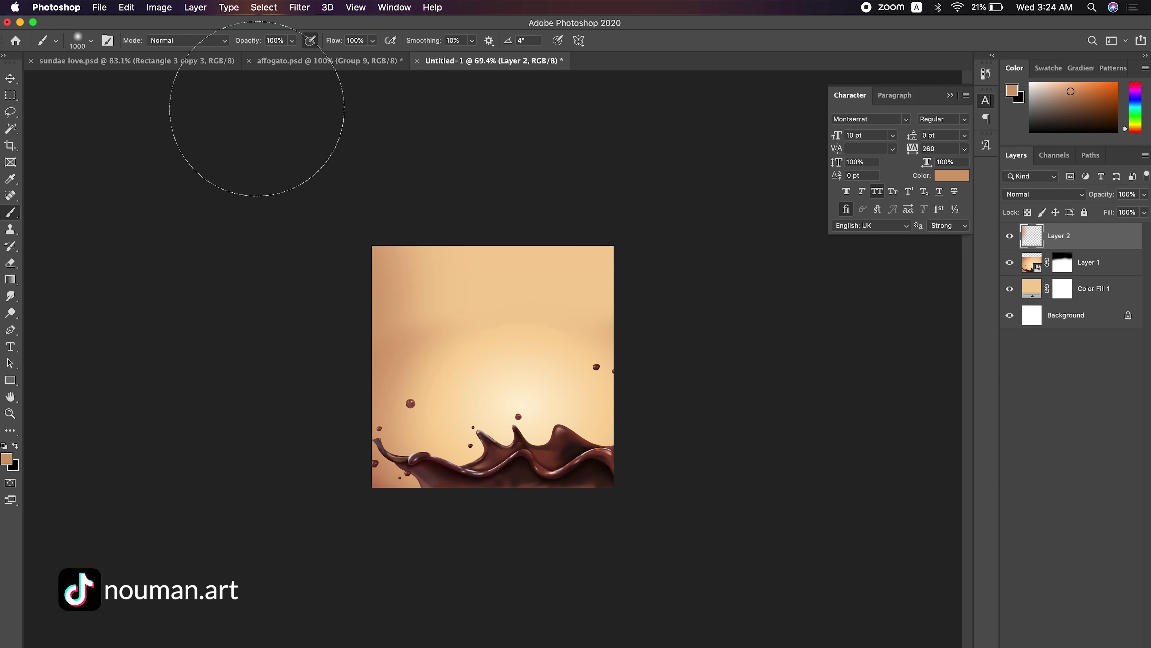
key("bracketright")
key("bracketright")
key("bracketright")
key("bracketright")
scroll(363, 179, "down", 1)
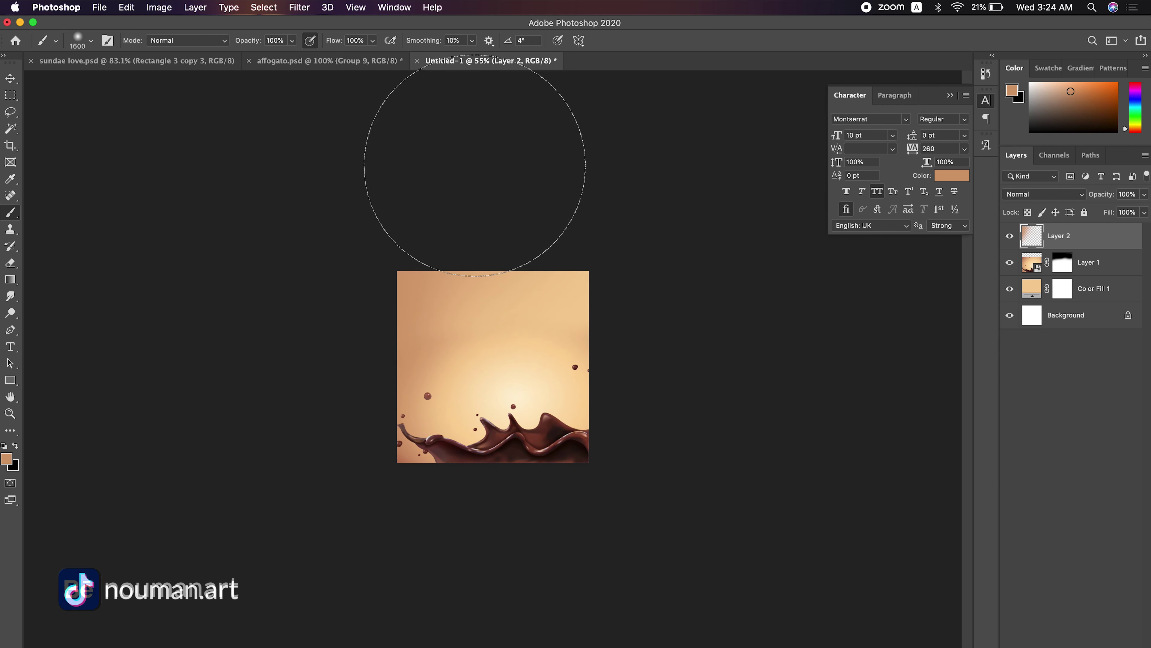
scroll(572, 298, "up", 5)
Copy the Double Chocolate Oreo sundae from the Illustrator menu and paste it into the ad.
key("v")
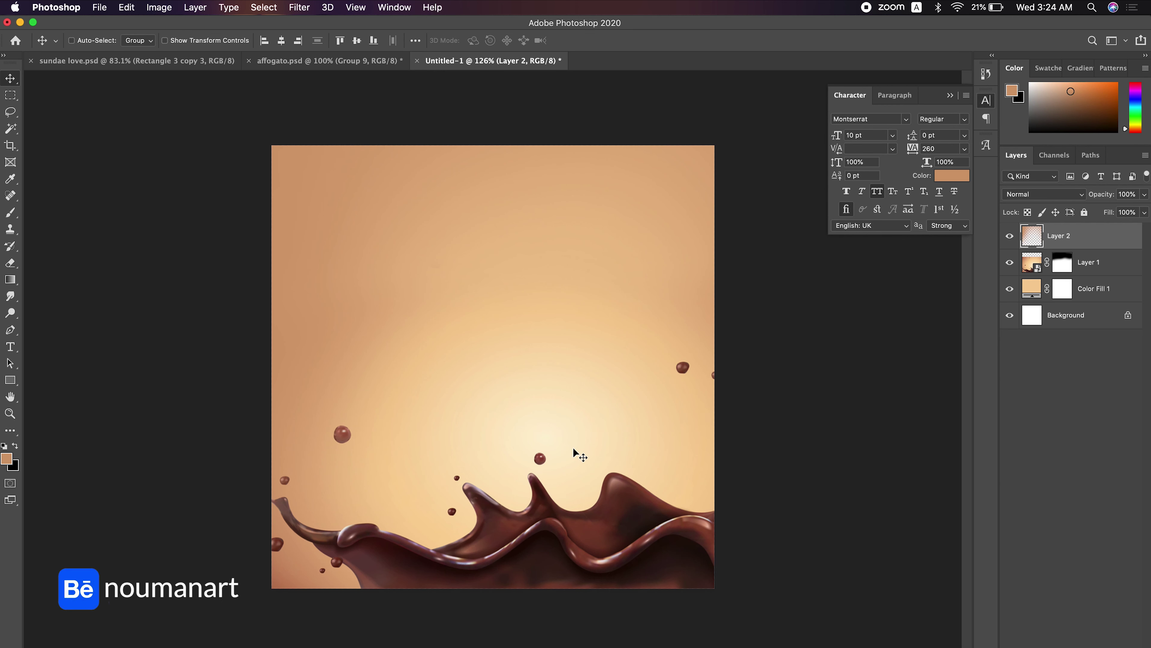
left_click(943, 641)
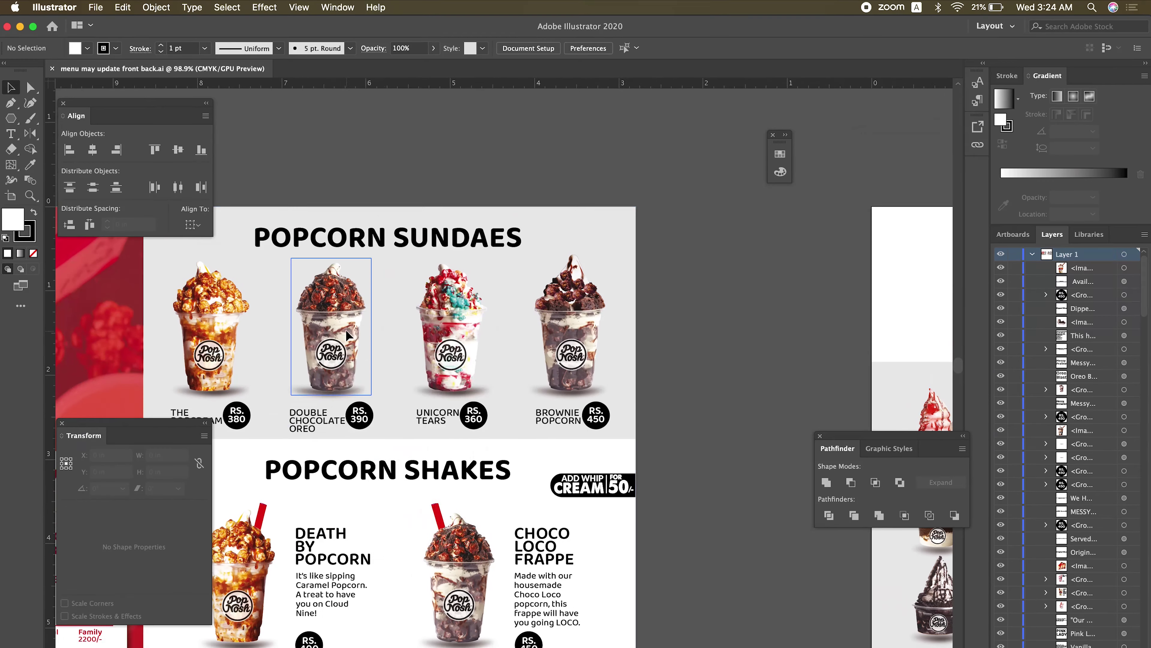
right_click(346, 331)
left_click(408, 437)
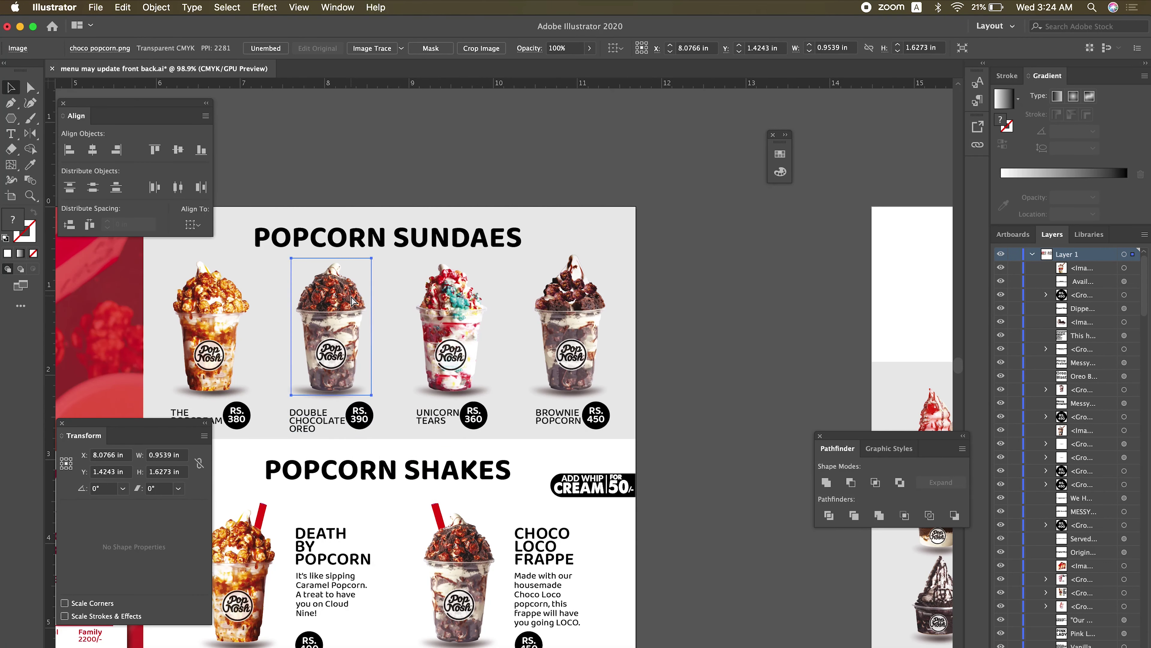
left_click(597, 644)
key("super+v")
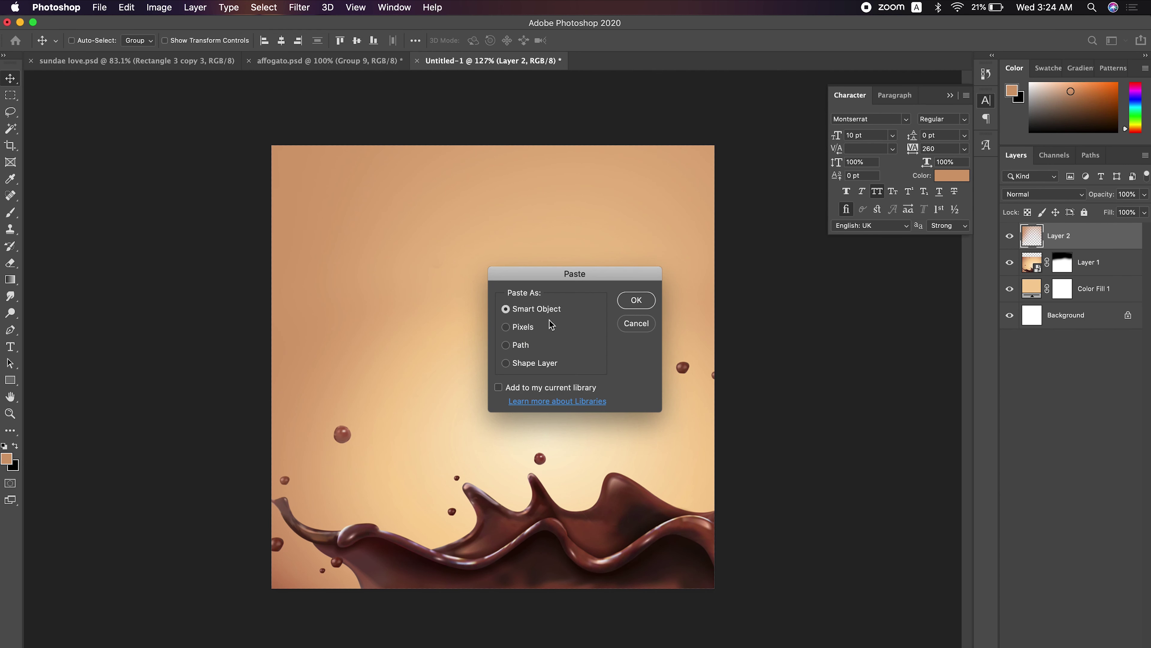
Place the sundae as a Smart Object, scaled to about 185% and rotated -6°.
left_click(637, 300)
mouse_move(568, 250)
left_mouse_down()
mouse_move(565, 226)
mouse_move(596, 174)
mouse_move(494, 279)
mouse_move(521, 318)
left_mouse_up()
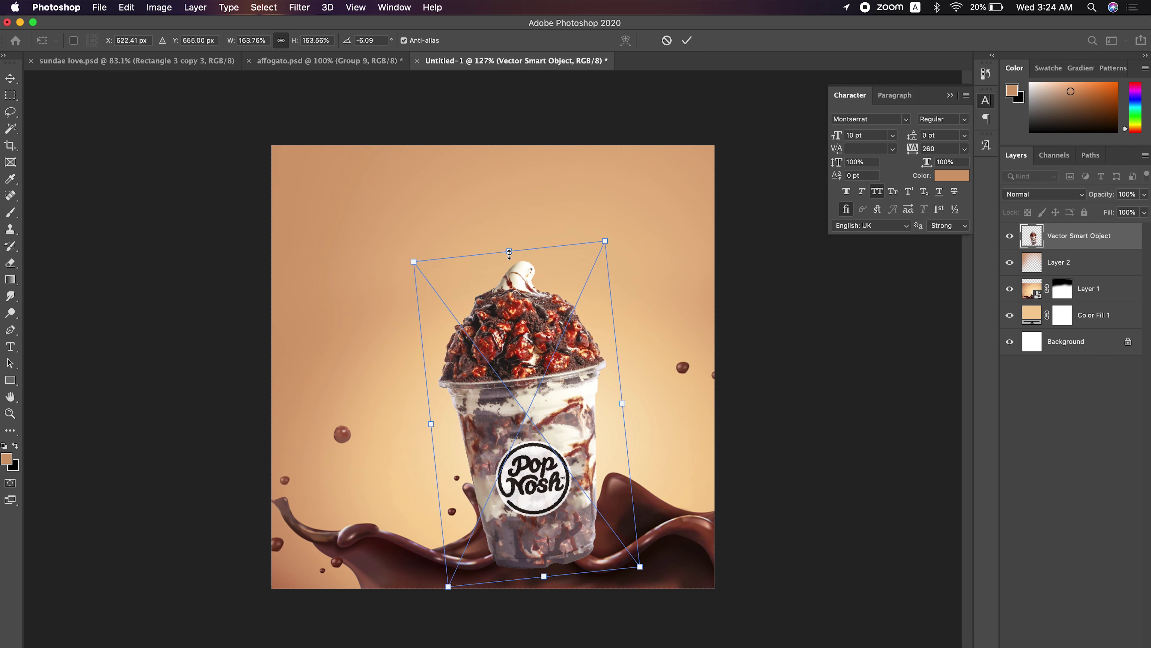
left_click_drag(511, 249, 495, 207)
key("Return")
Hide the sundae layer and trace the front chocolate wave with a Pen path.
key("p")
left_click(1009, 235)
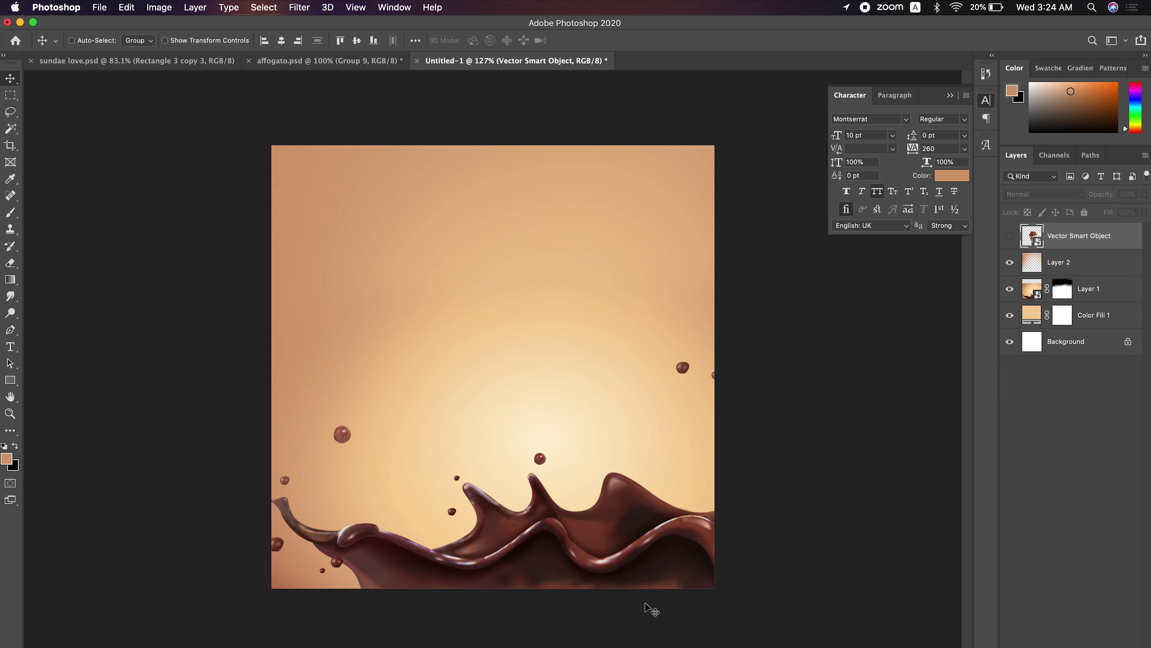
key("super+plus")
scroll(638, 553, "up", 3)
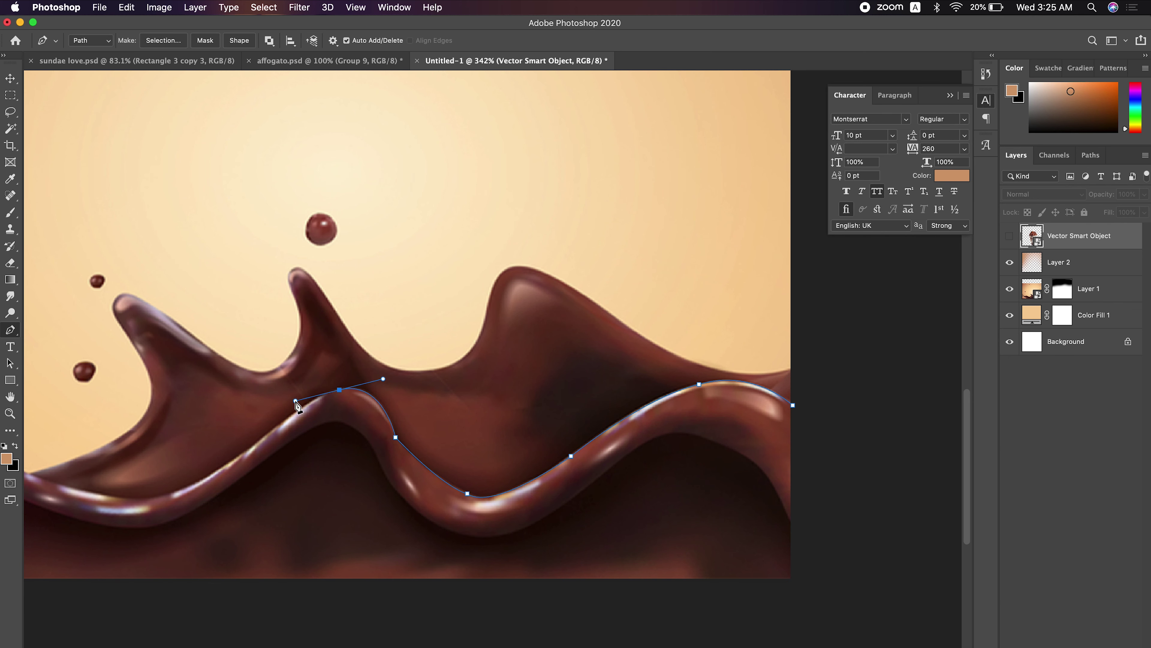
scroll(341, 395, "left", 5)
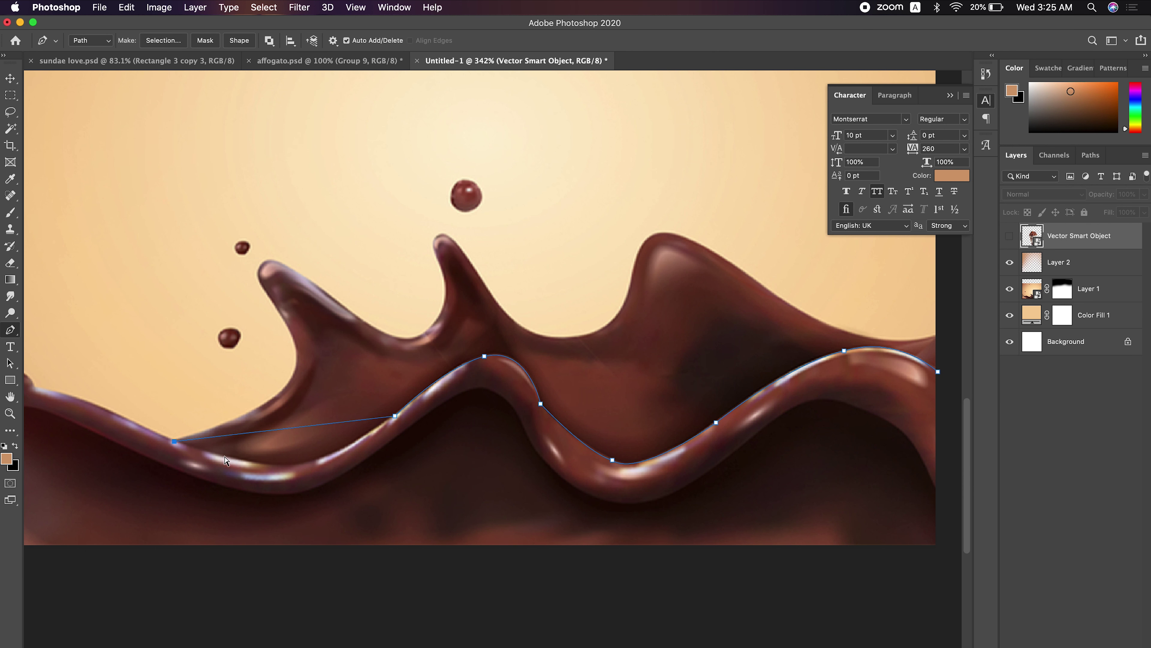
left_click_drag(81, 408, 115, 375)
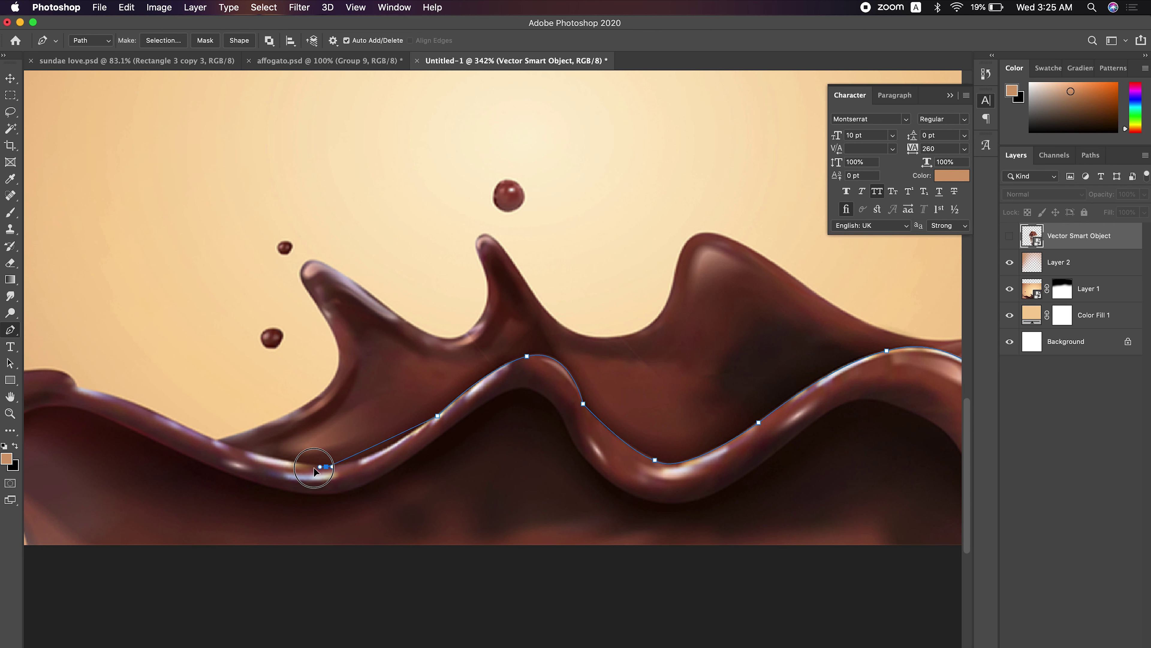
key("ctrl+minus")
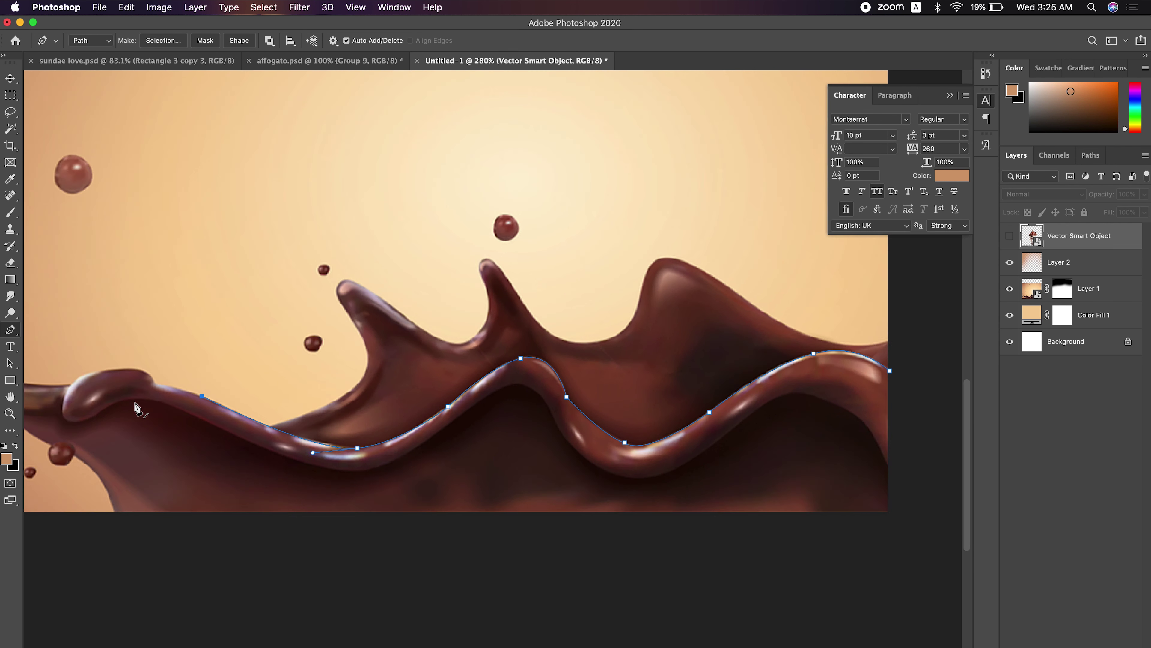
key("ctrl+minus")
Close the wave path, make it a selection, and copy the wave onto Layer 3.
left_click(838, 485)
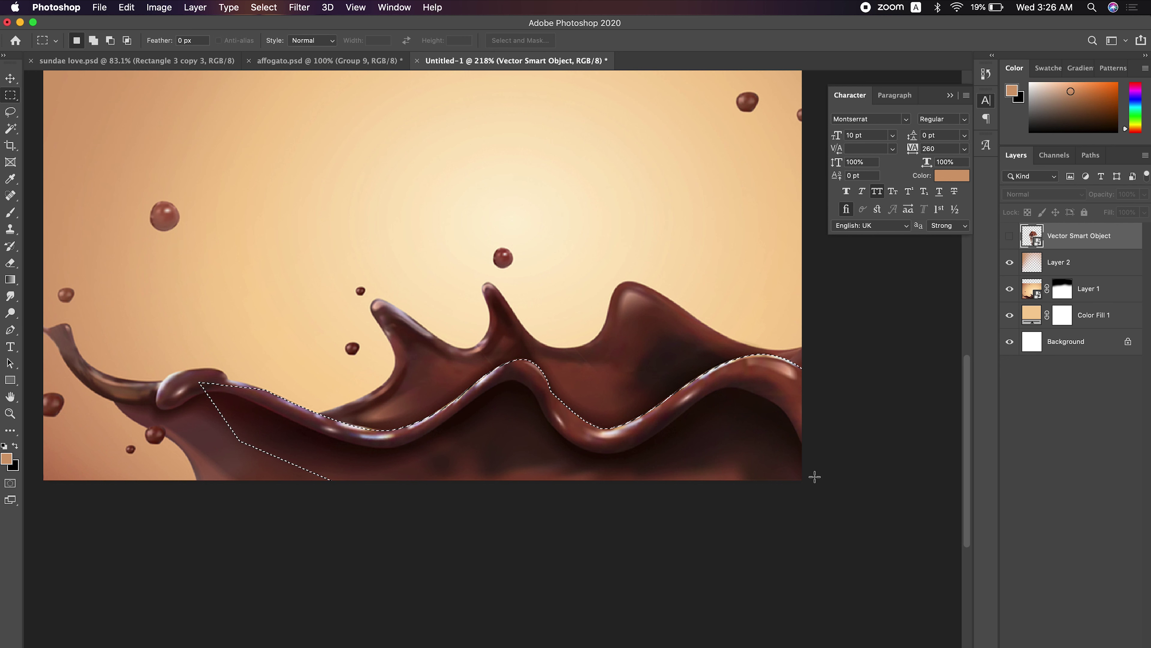
right_click(813, 474)
left_click(848, 520)
key("Return")
key("m")
right_click(731, 404)
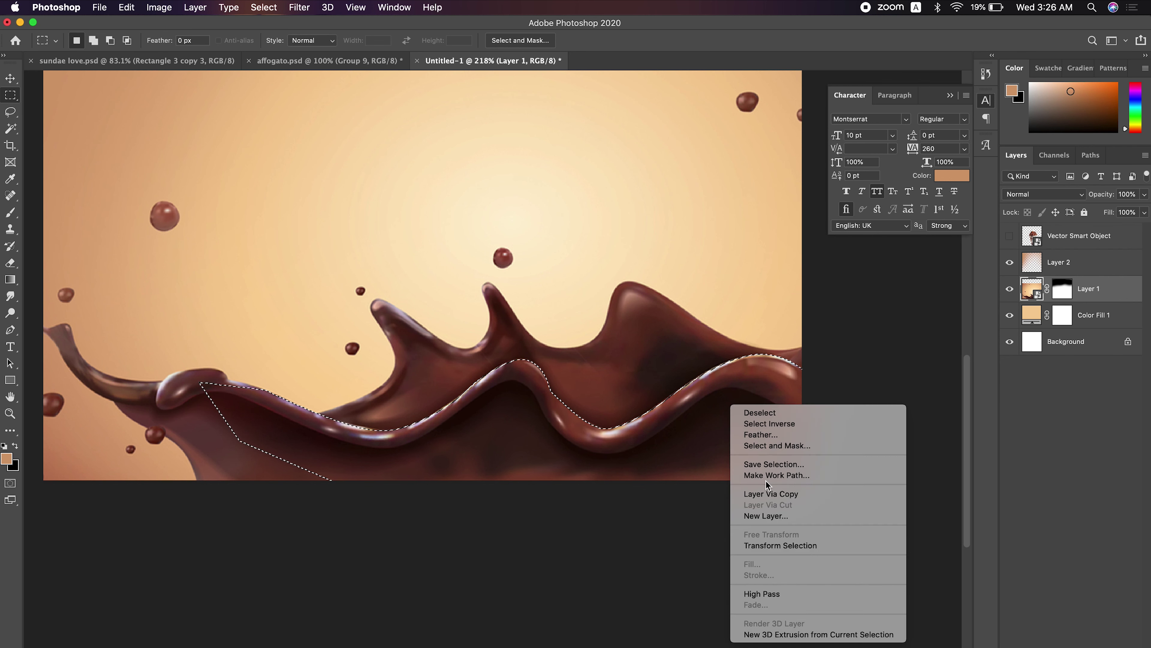
left_click(761, 490)
key("ctrl+shift+bracketright")
Show the sundae cup, move it into the splash, and rotate it about -6°.
left_click(1010, 262)
left_click(1078, 262)
key("ctrl+0")
scroll(662, 402, "down", 1)
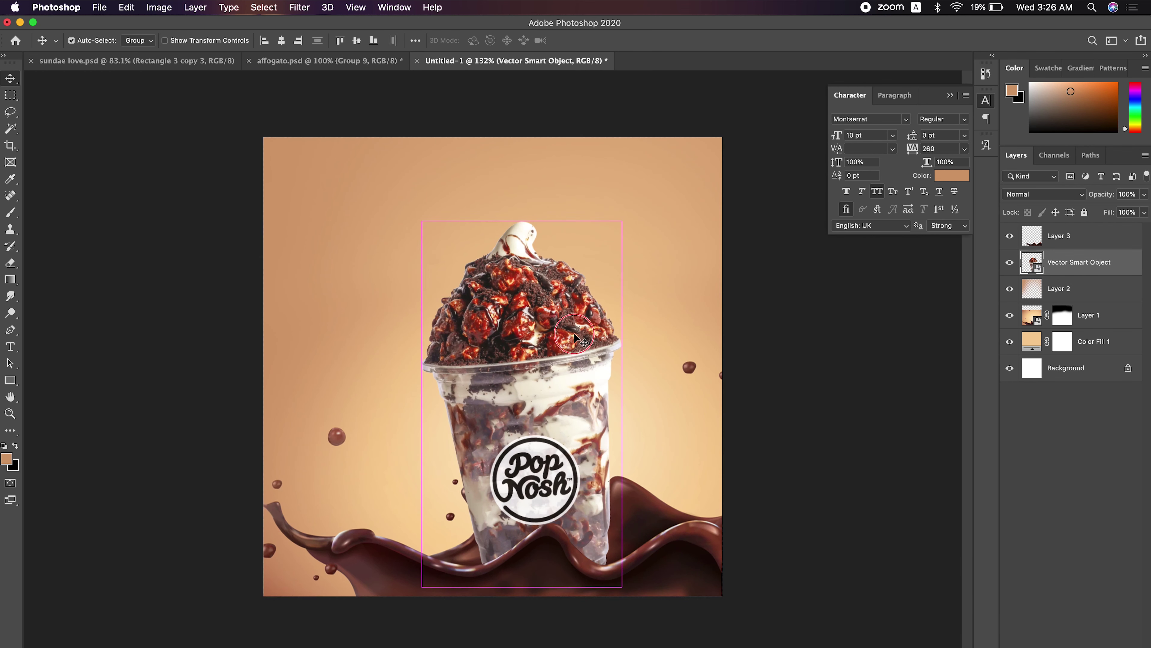
left_click_drag(539, 408, 543, 431)
key("ctrl+t")
mouse_move(617, 214)
left_mouse_down()
mouse_move(572, 320)
mouse_move(584, 308)
mouse_move(592, 346)
left_mouse_up()
key("Return")
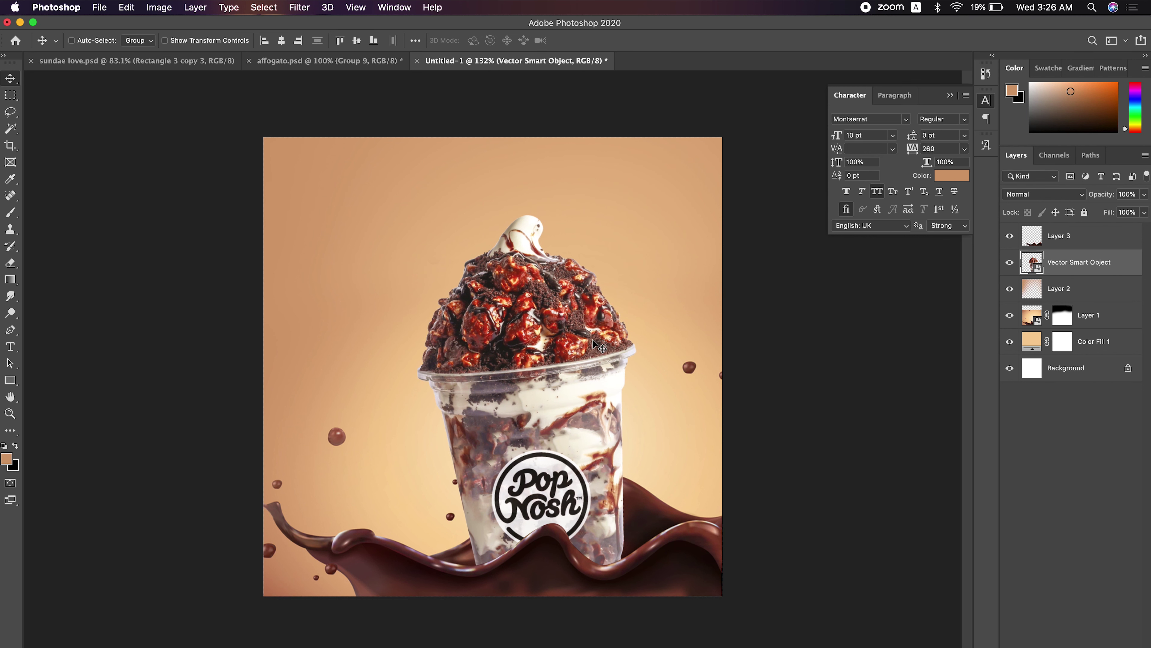
Mask Layer 2 and paint out a spot with a 200 px black brush.
key("alt+bracketleft")
key("d")
key("b")
key("bracketleft")
key("bracketleft")
key("bracketleft")
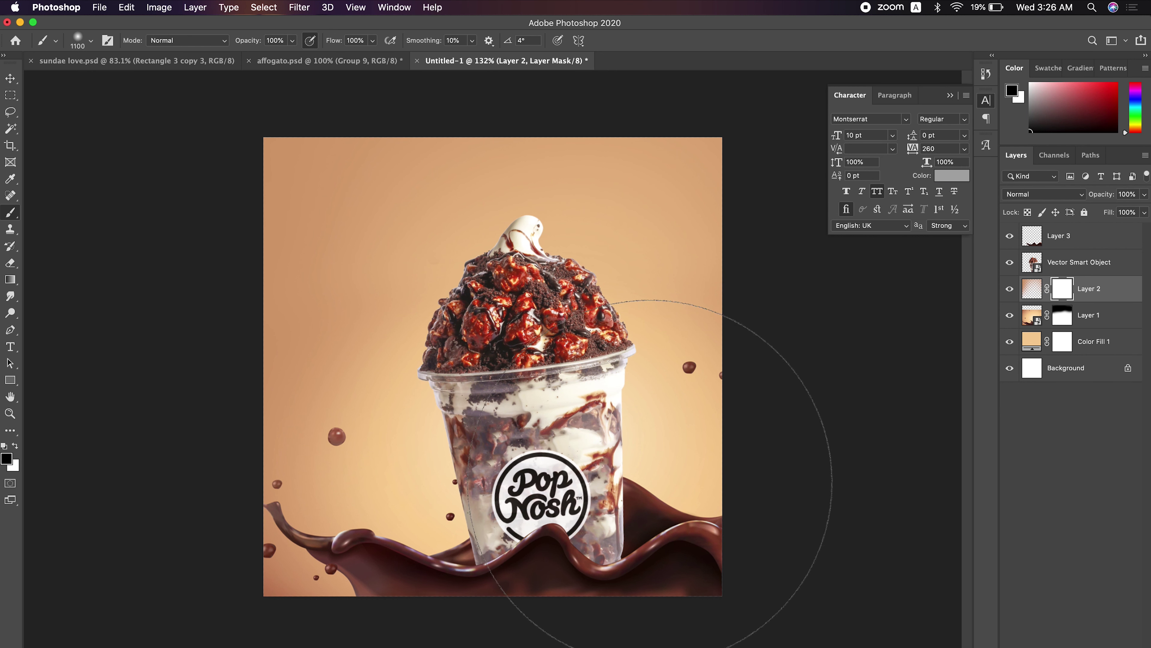
key("bracketleft")
key("bracketleft")
key("bracketleft")
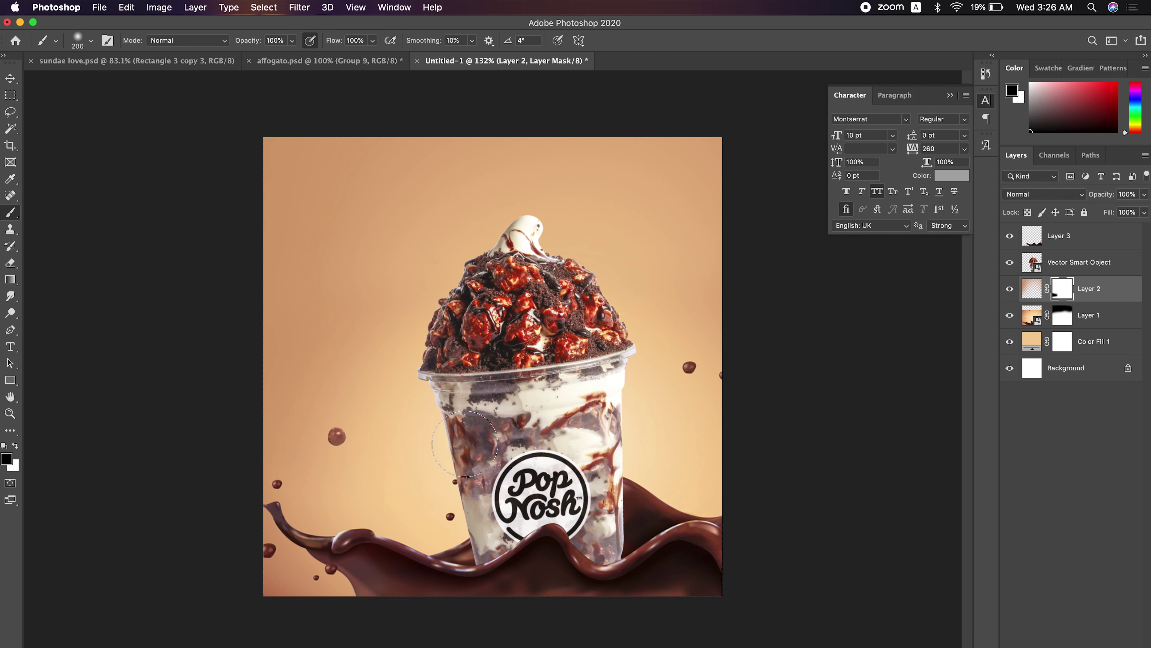
left_click(429, 524)
key("alt+bracketright")
On a new Layer 4, paint a soft black shadow under the cup with a 300 px brush.
key("v")
key("ctrl+shift+alt+n")
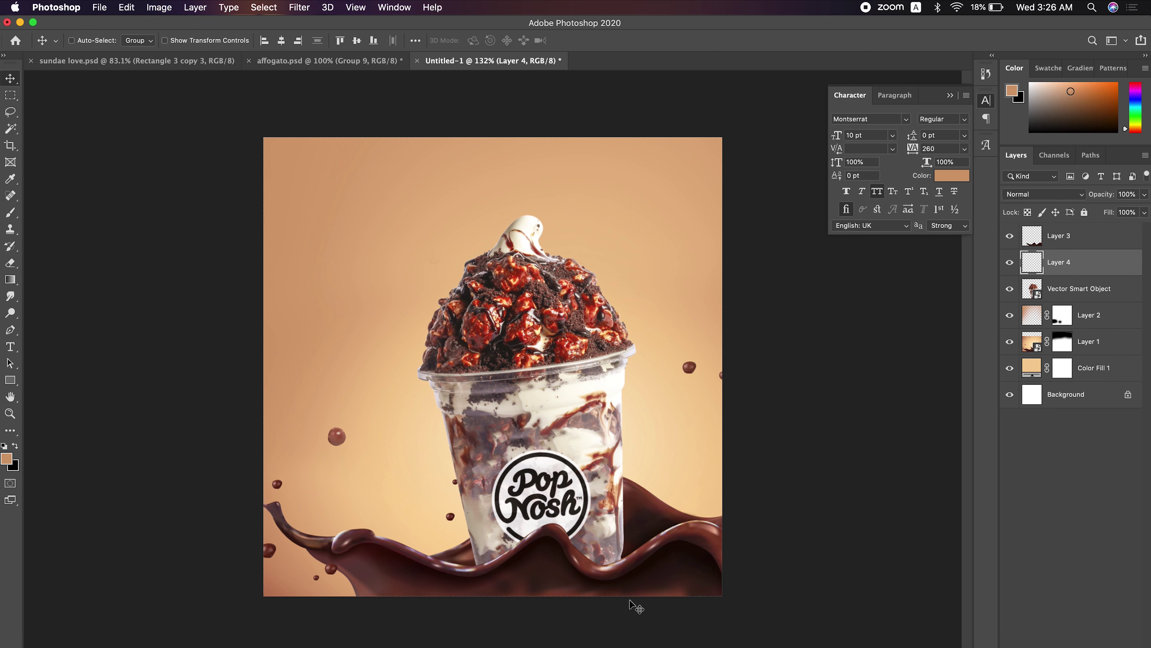
key("d")
key("b")
key("bracketleft")
key("bracketleft")
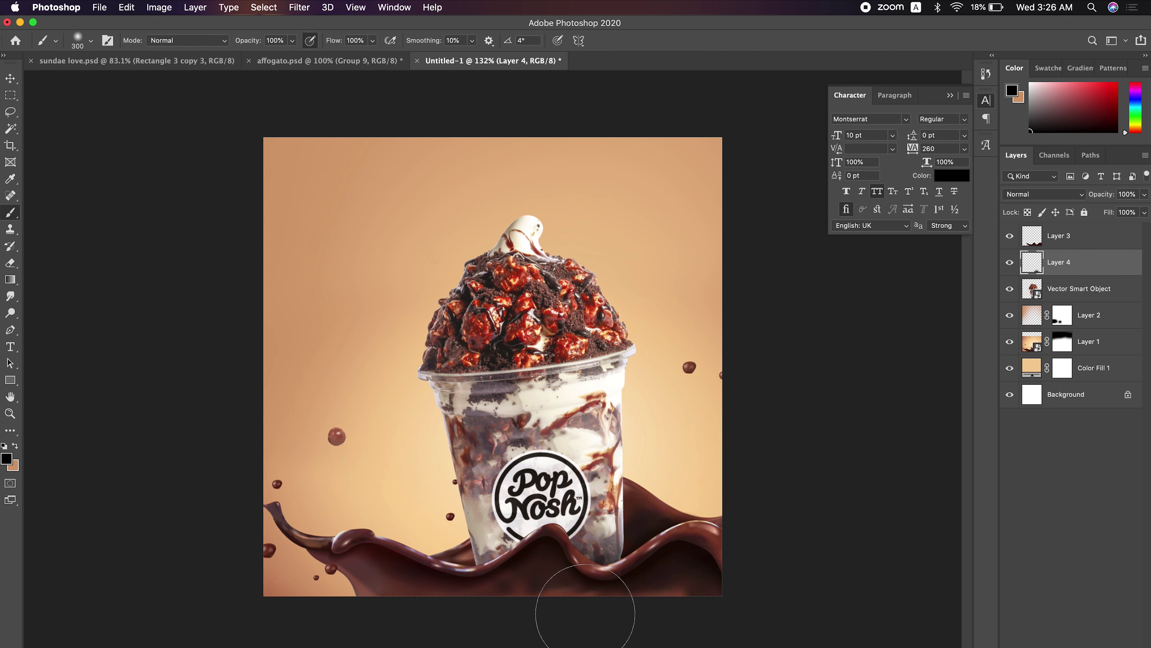
mouse_move(580, 589)
left_mouse_down()
mouse_move(535, 605)
mouse_move(547, 565)
mouse_move(629, 597)
mouse_move(673, 586)
left_mouse_up()
Set the shadow to Multiply, mask away its edges, and select the cup's layers.
left_click(1042, 193)
left_click(1024, 227)
left_click(1010, 262)
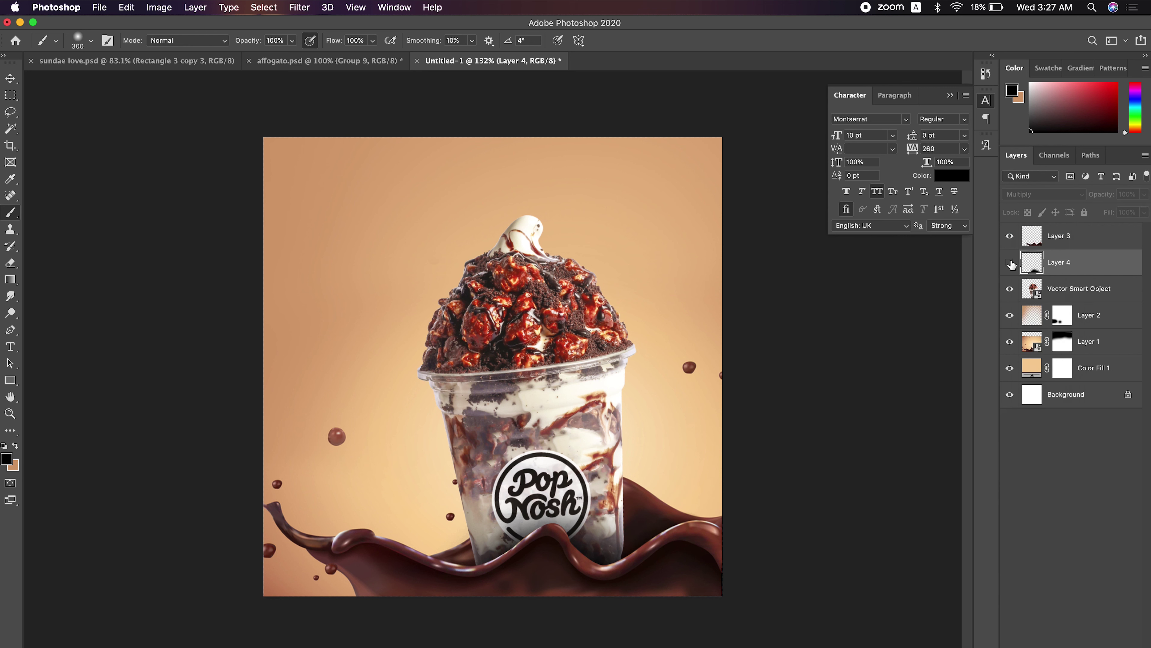
left_click(1071, 644)
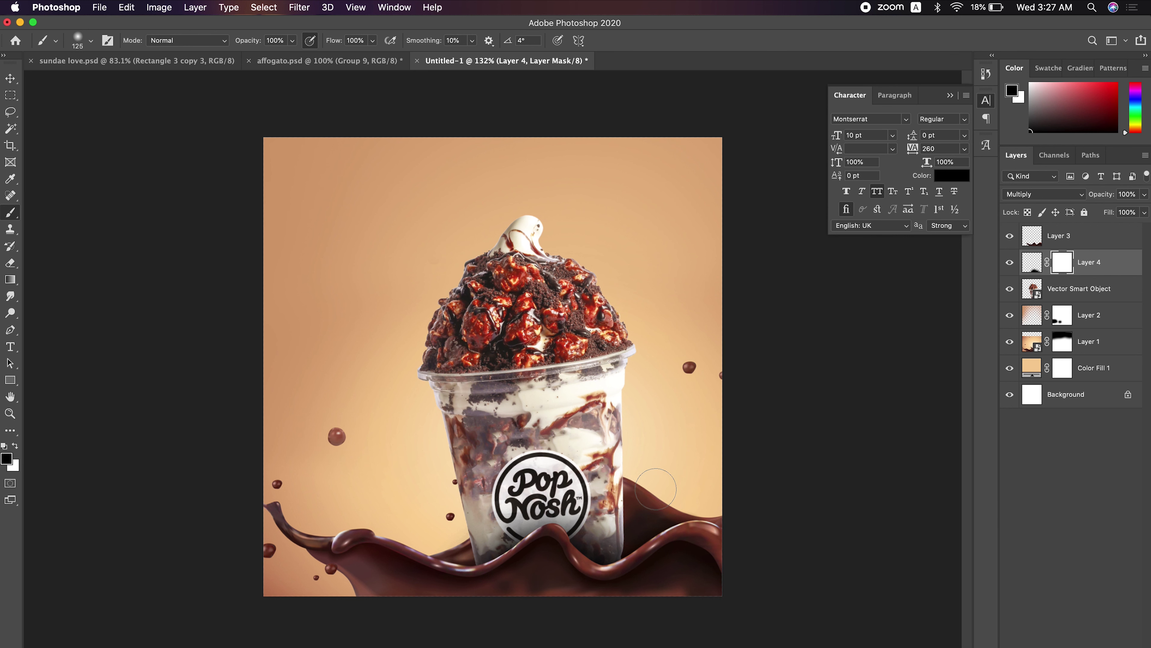
left_click_drag(611, 524, 410, 556)
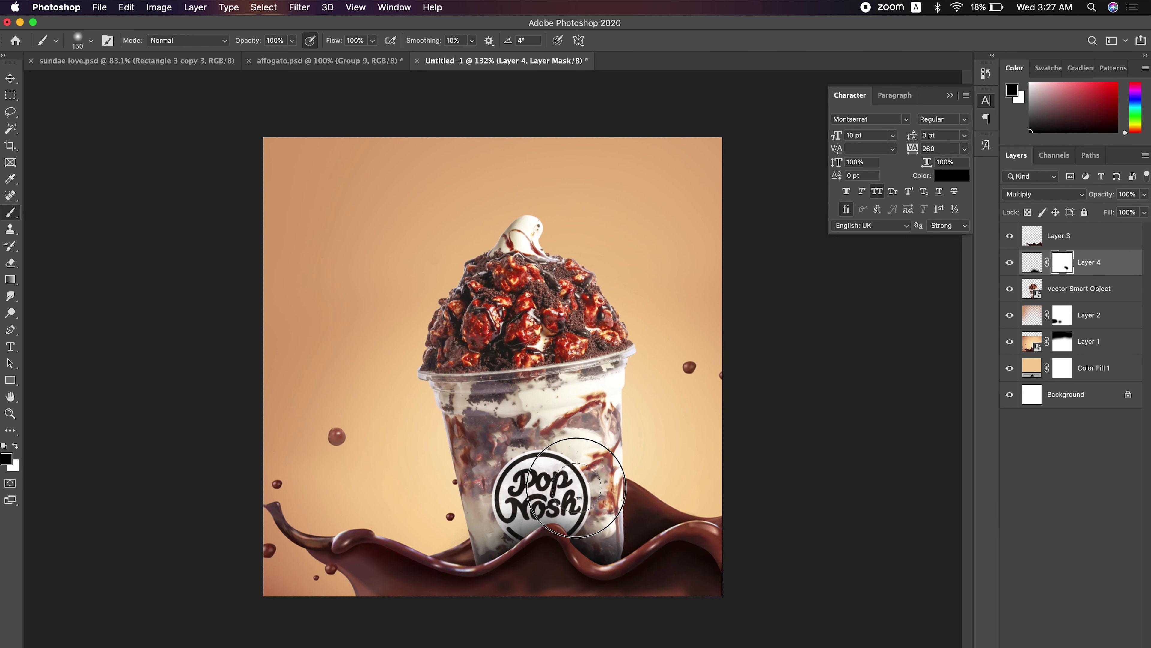
key("v")
scroll(466, 492, "down", 1)
left_click(1087, 288, "shift")
Group the cup layers into Group 1, add Layer 5 above Layer 1, and extend Layer 2's mask.
key("ctrl+g")
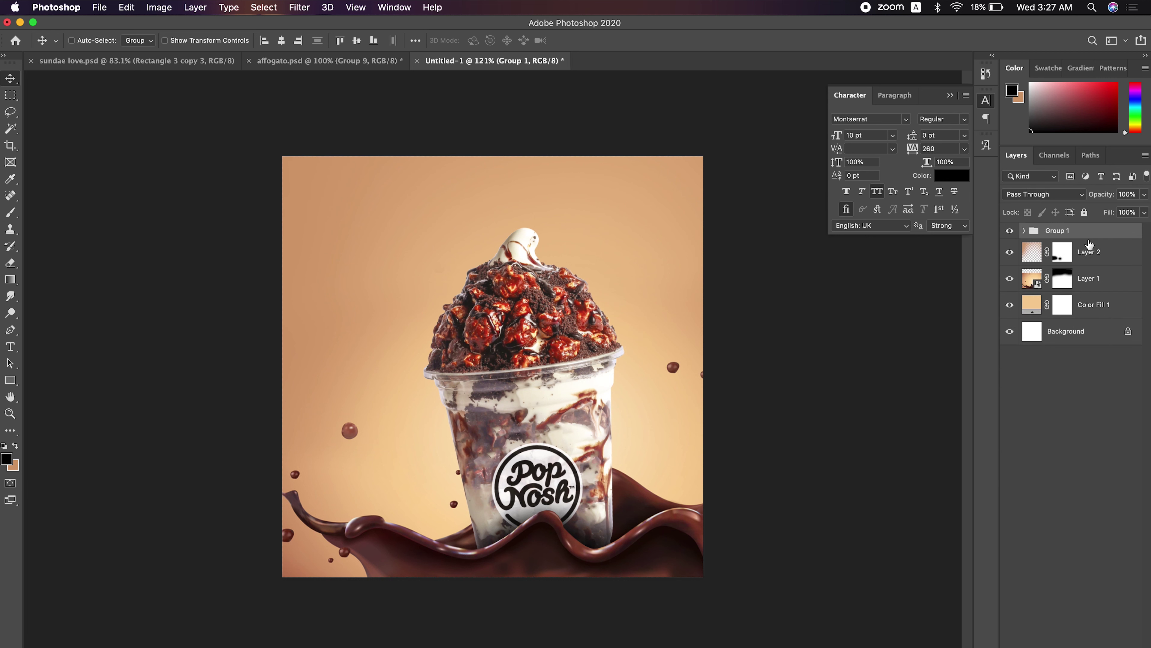
left_click(1093, 286)
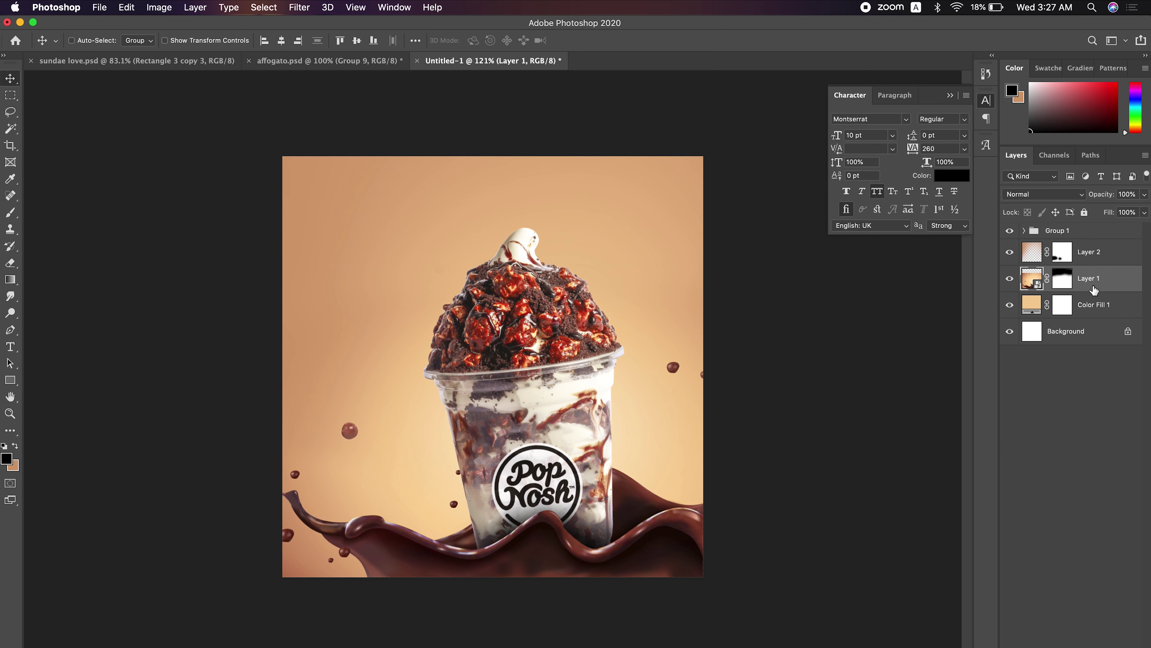
left_click(1118, 644)
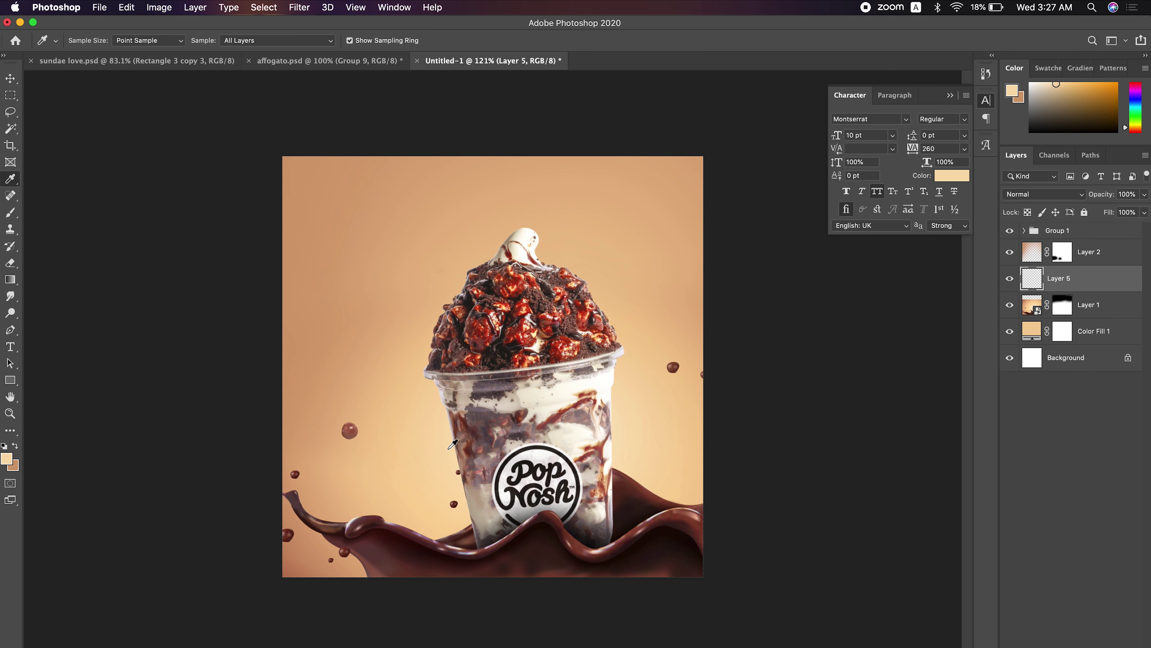
key("b")
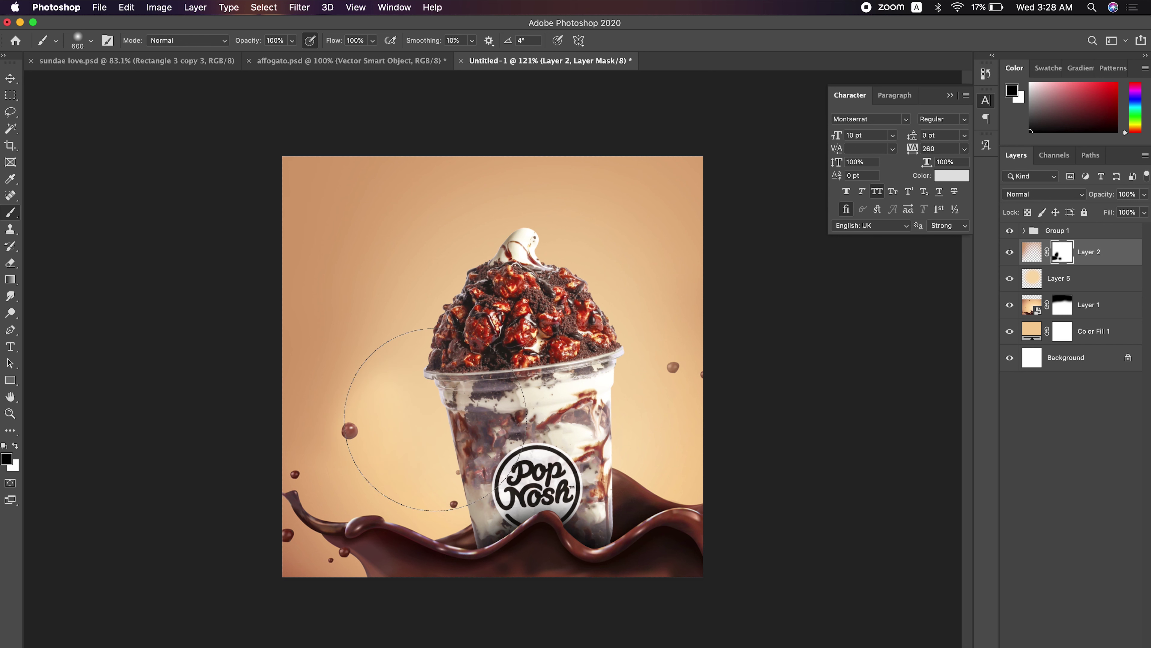
left_click_drag(435, 419, 487, 424)
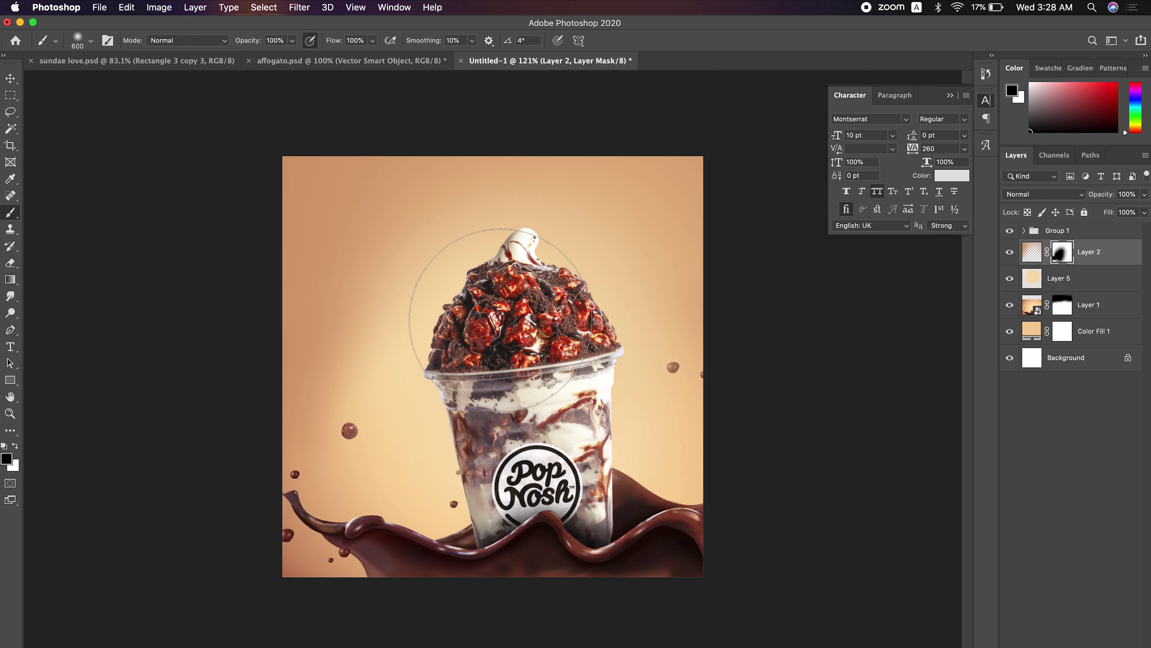
key("x")
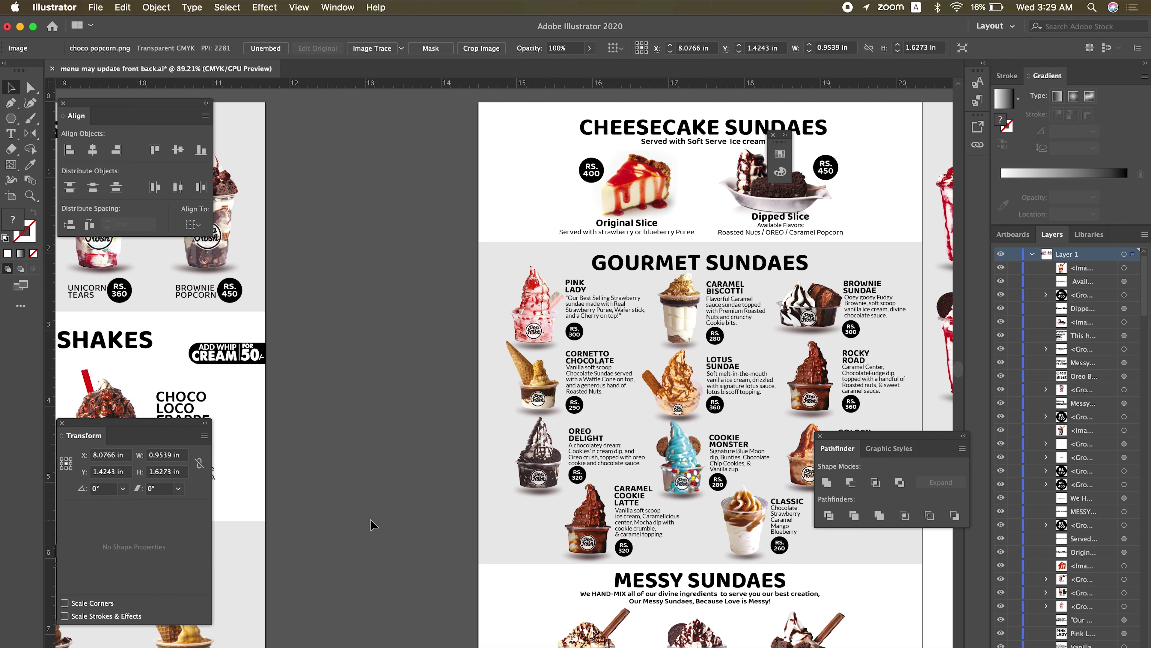
Copy the rocky road sundae image in Illustrator and return to Photoshop.
left_click(589, 522)
right_click(573, 504)
left_click(475, 569)
left_click_drag(587, 542, 426, 542)
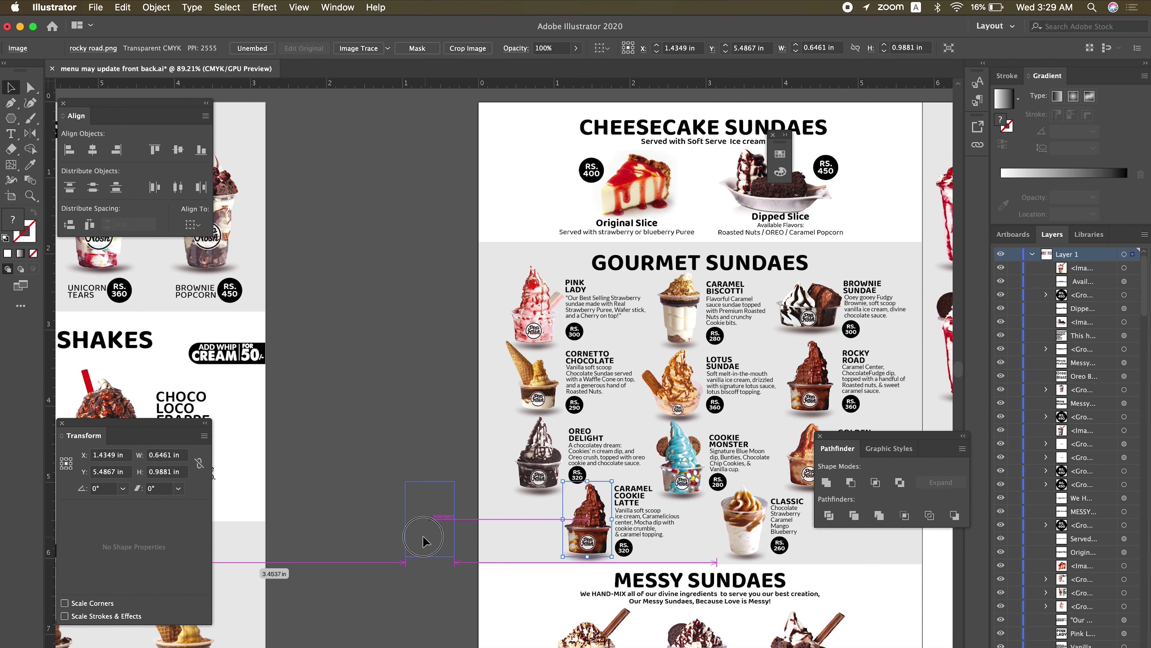
key("super+c")
key("super+Tab")
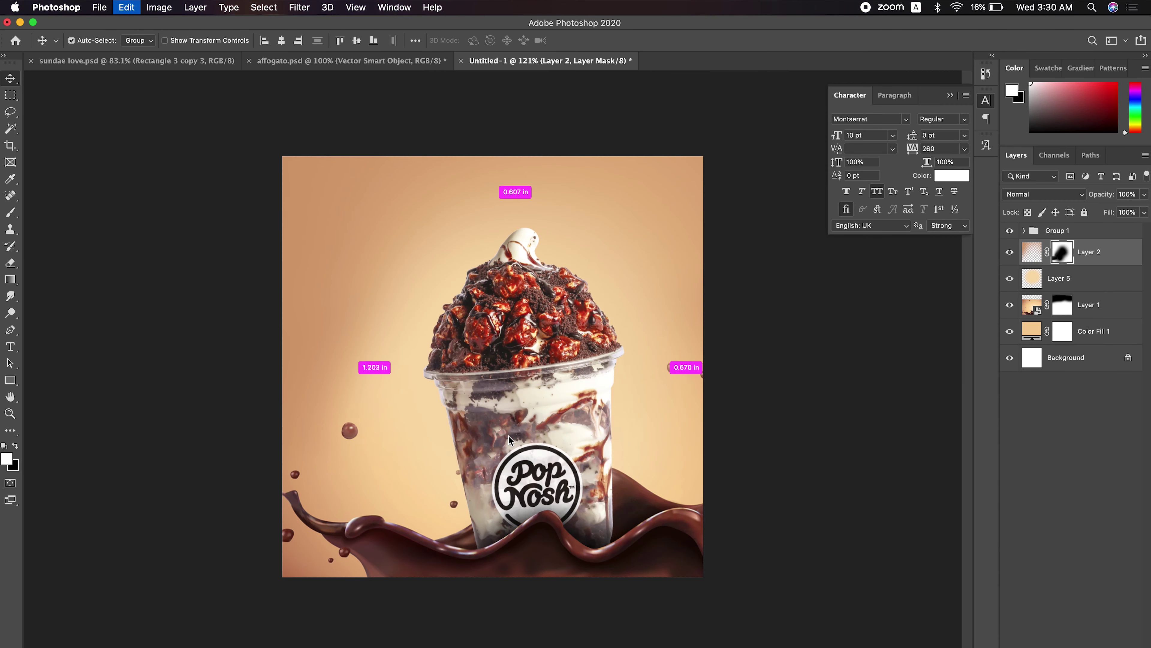
Paste the chocolate cone sundae as a Smart Object, scaled about 209% and rotated -11°.
key("super+v")
left_click(639, 303)
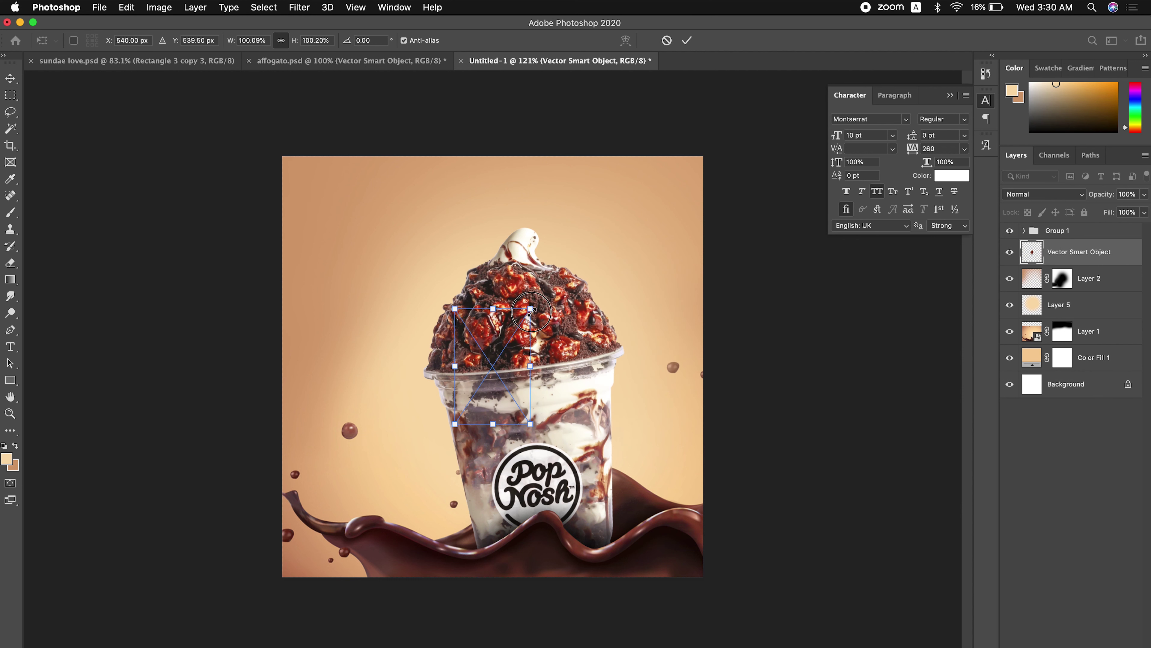
mouse_move(530, 310)
left_mouse_down()
mouse_move(405, 481)
mouse_move(418, 488)
left_mouse_up()
left_click_drag(409, 395, 383, 333)
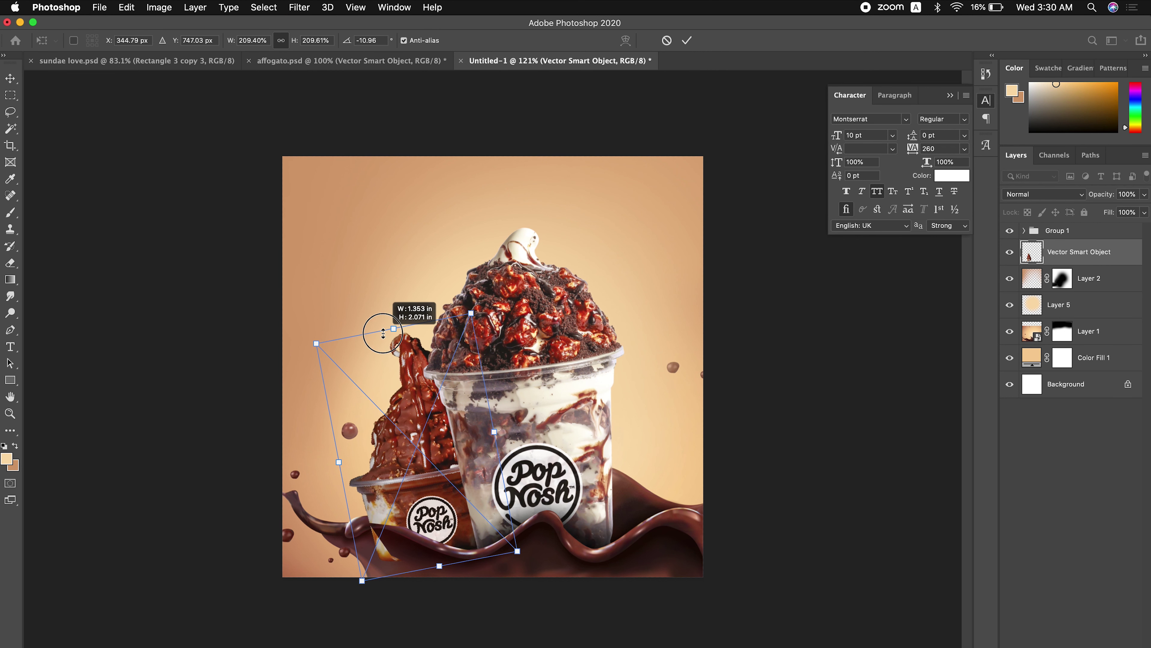
key("Return")
left_click(437, 348, "super")
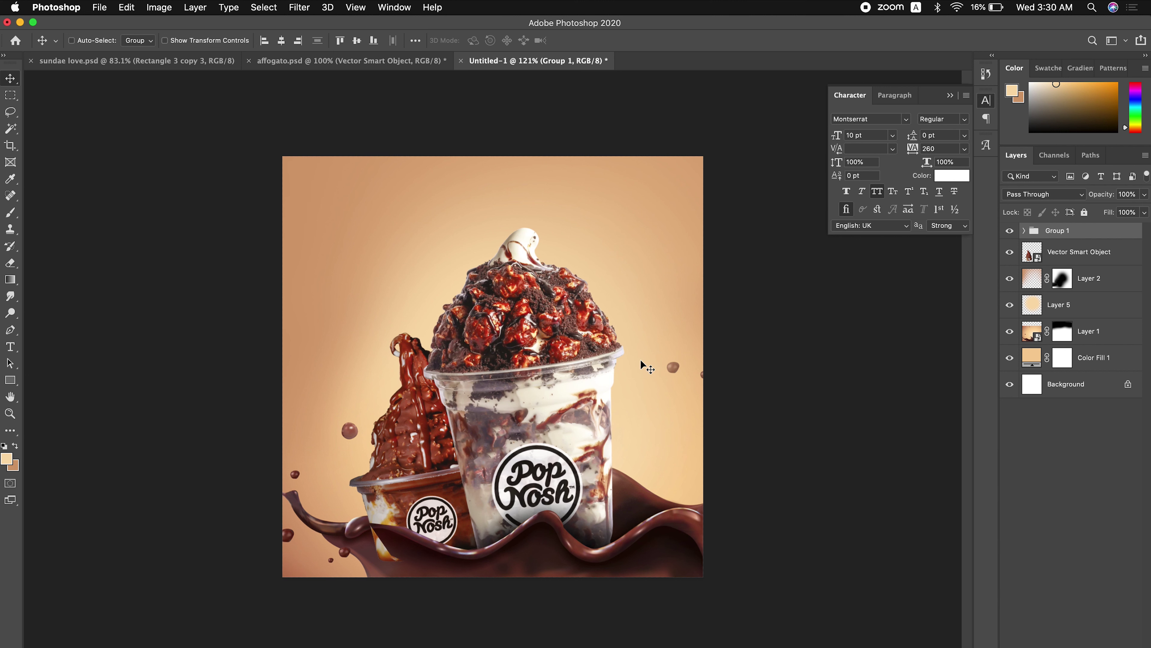
Shift the Pop Nosh cup right, delete shadow Layer 4, and nudge the cone right.
left_click(1024, 230)
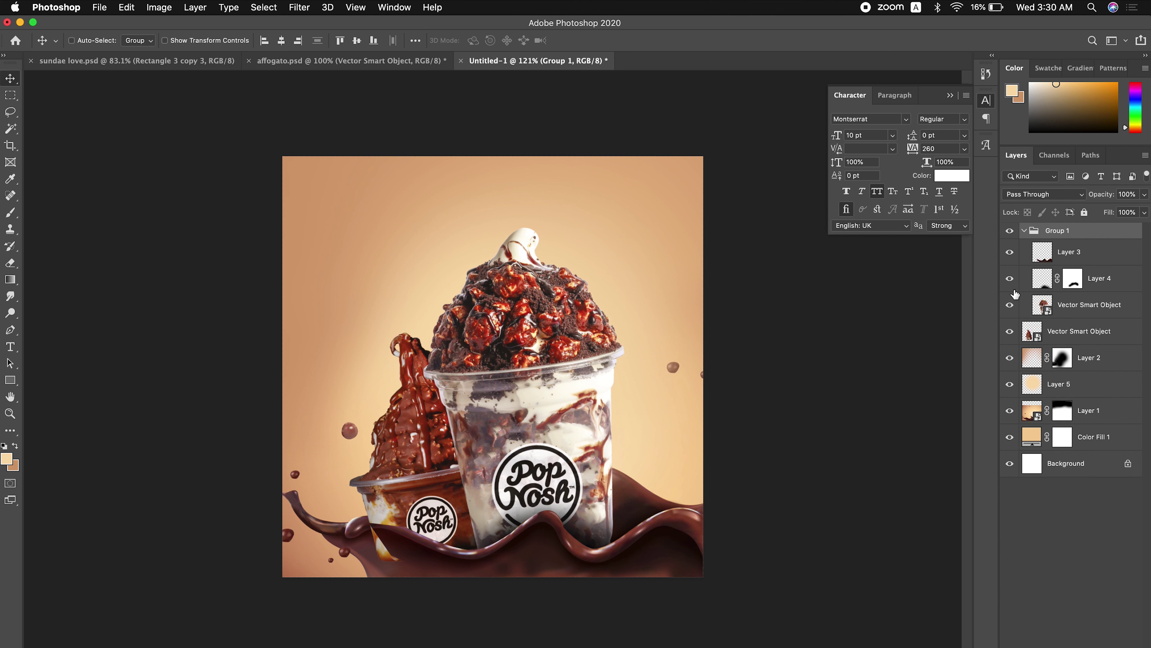
left_click(1078, 286)
left_click(1106, 305, "shift")
mouse_move(705, 366)
left_mouse_down()
mouse_move(792, 365)
mouse_move(641, 419)
left_mouse_up()
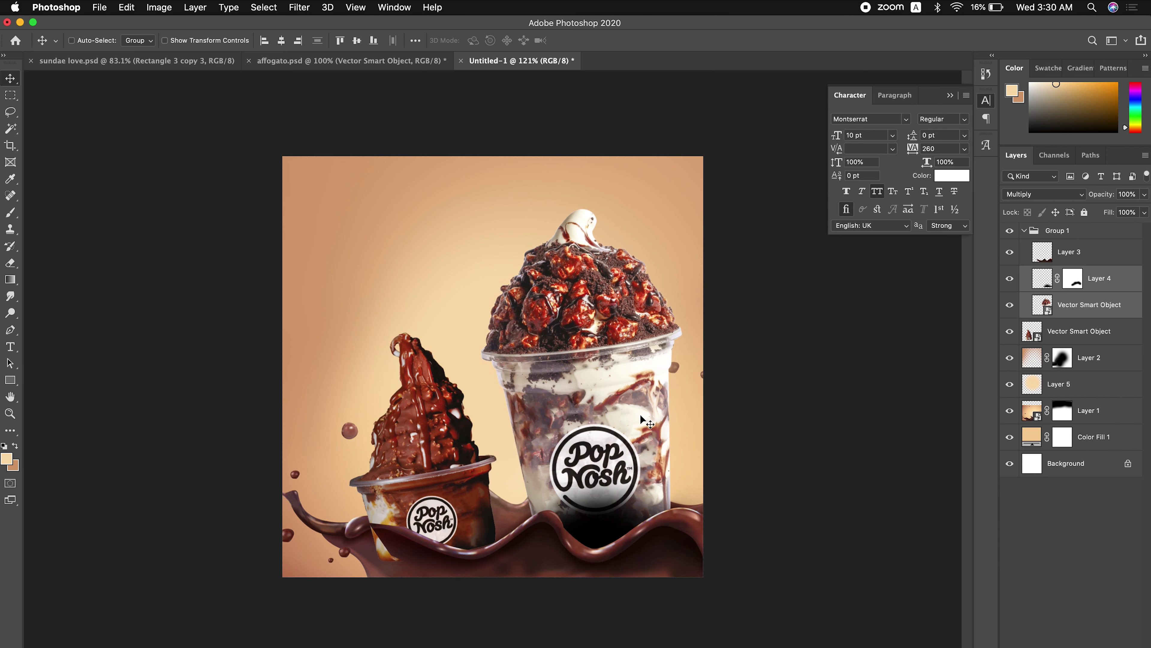
key("Delete")
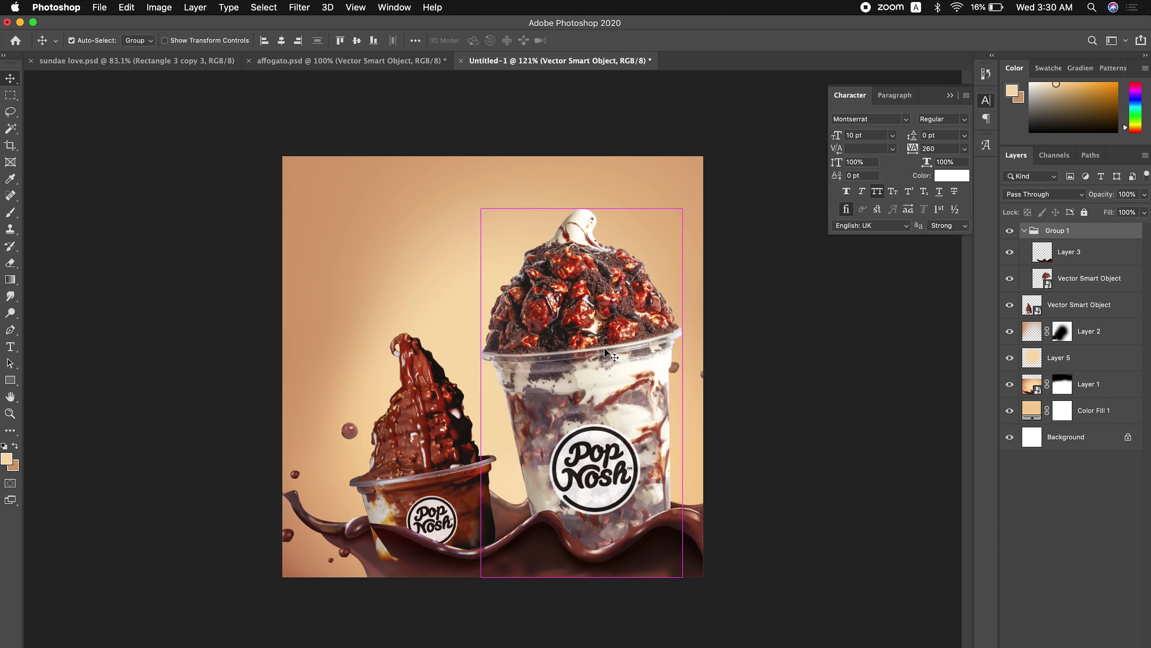
left_click_drag(519, 394, 552, 398)
Push the cone's swirled tip left with Liquify's Forward Warp brush at size 500.
left_click(299, 7)
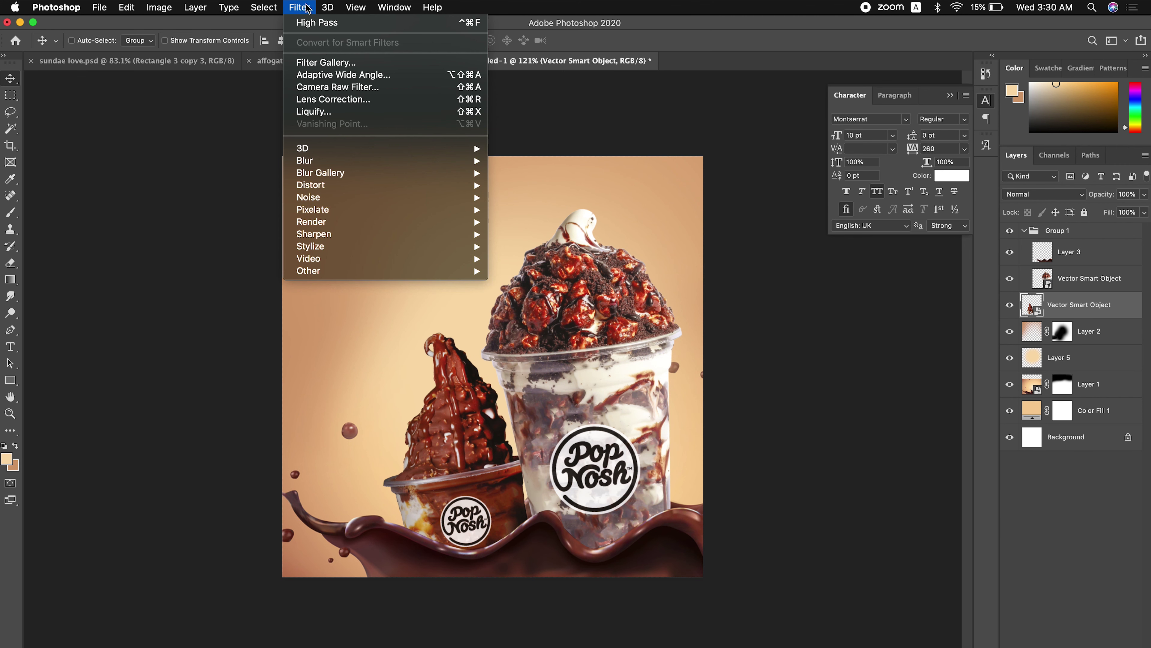
left_click(314, 111)
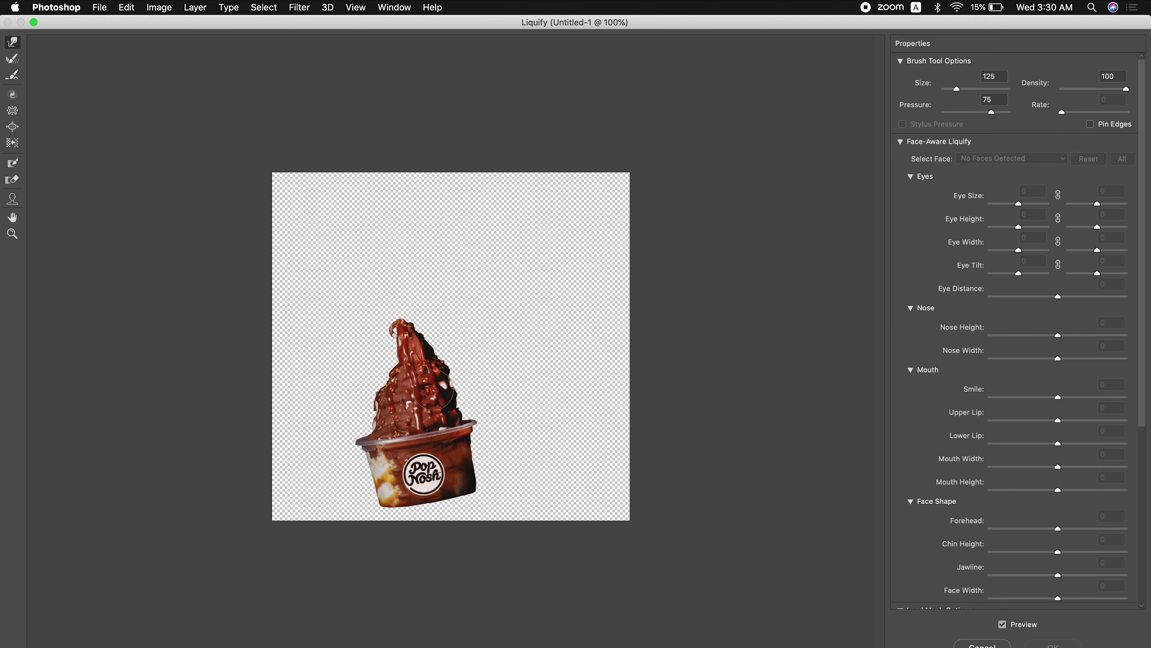
type("500")
left_click_drag(430, 388, 414, 324)
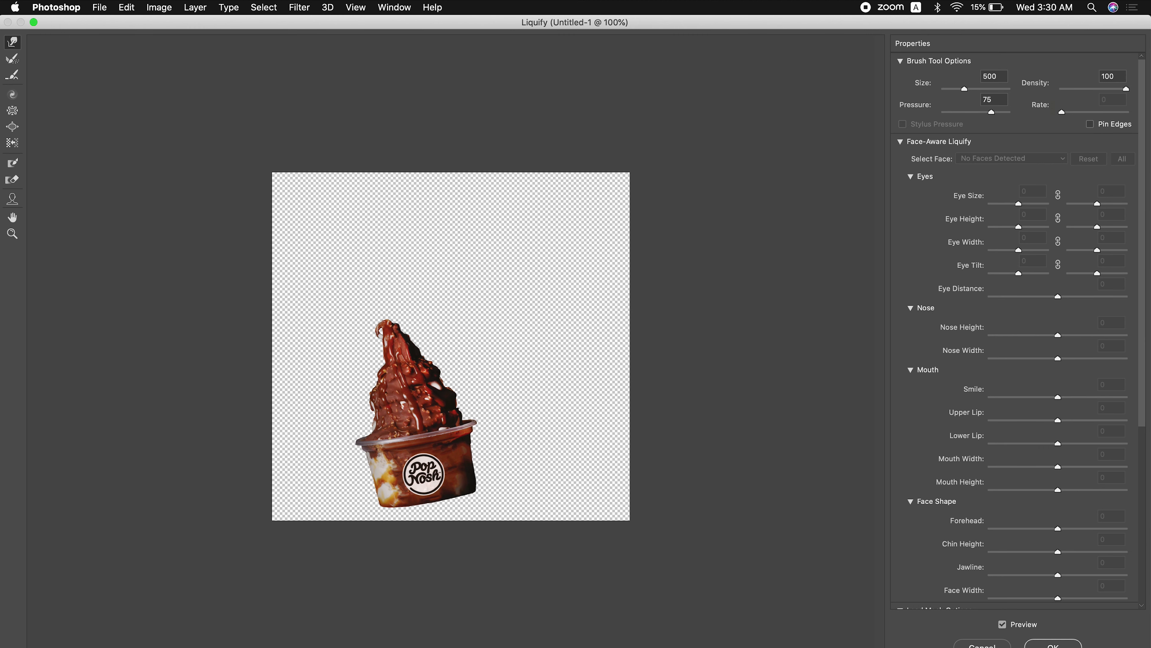
key("Return")
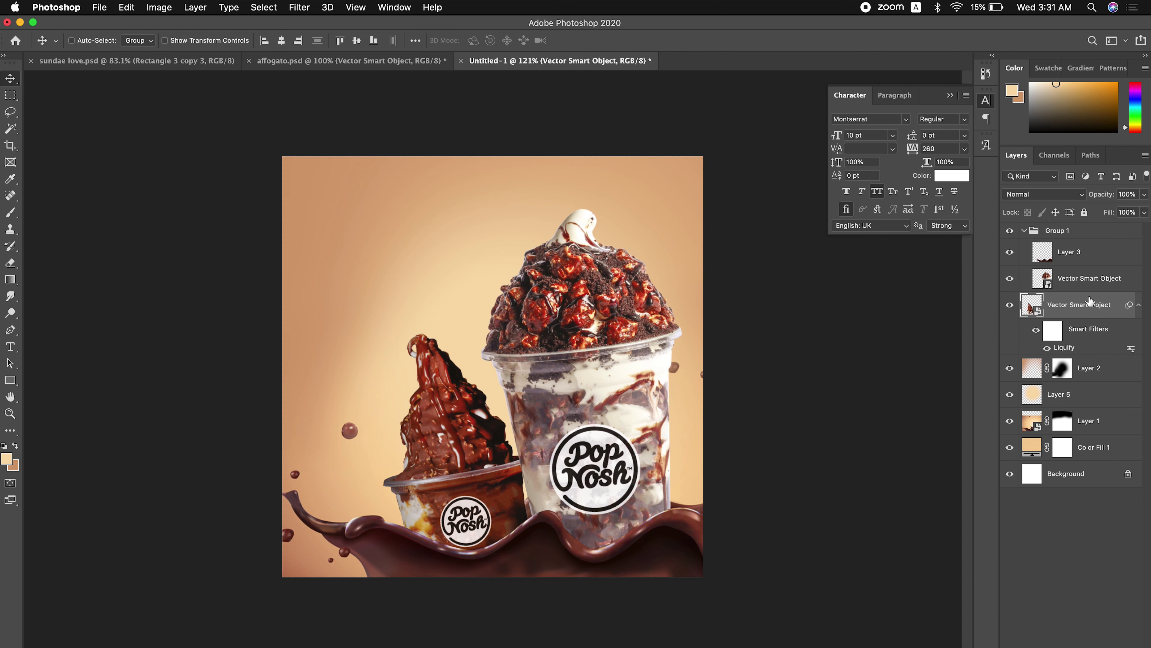
Move the liquified cone into Group 1 and paint a black shadow on Layer 6 with a 200 px brush.
left_click_drag(1090, 300, 1111, 293)
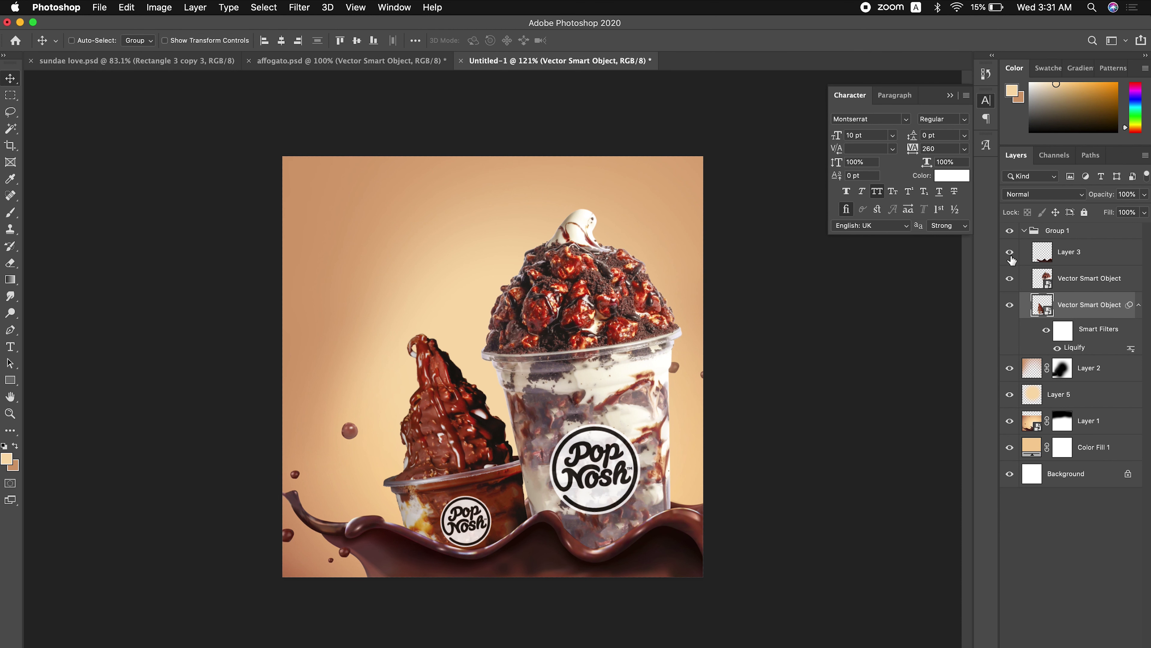
left_click(1138, 305)
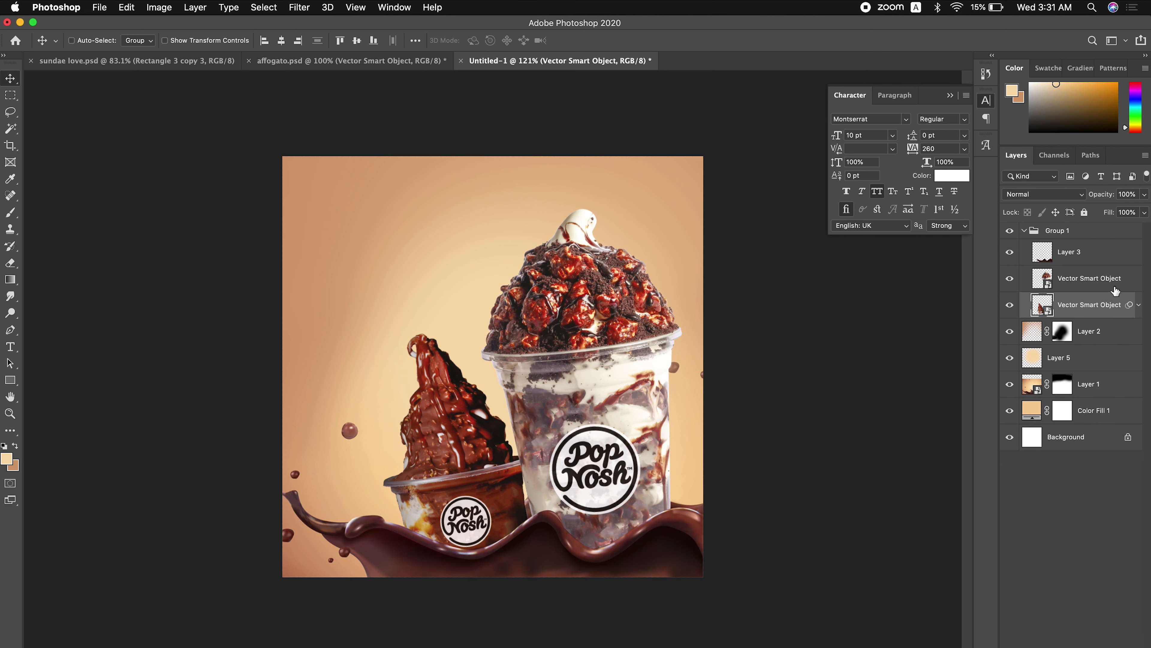
left_click(1089, 278)
key("ctrl+shift+alt+n")
key("b")
key("bracketleft")
key("bracketleft")
key("bracketleft")
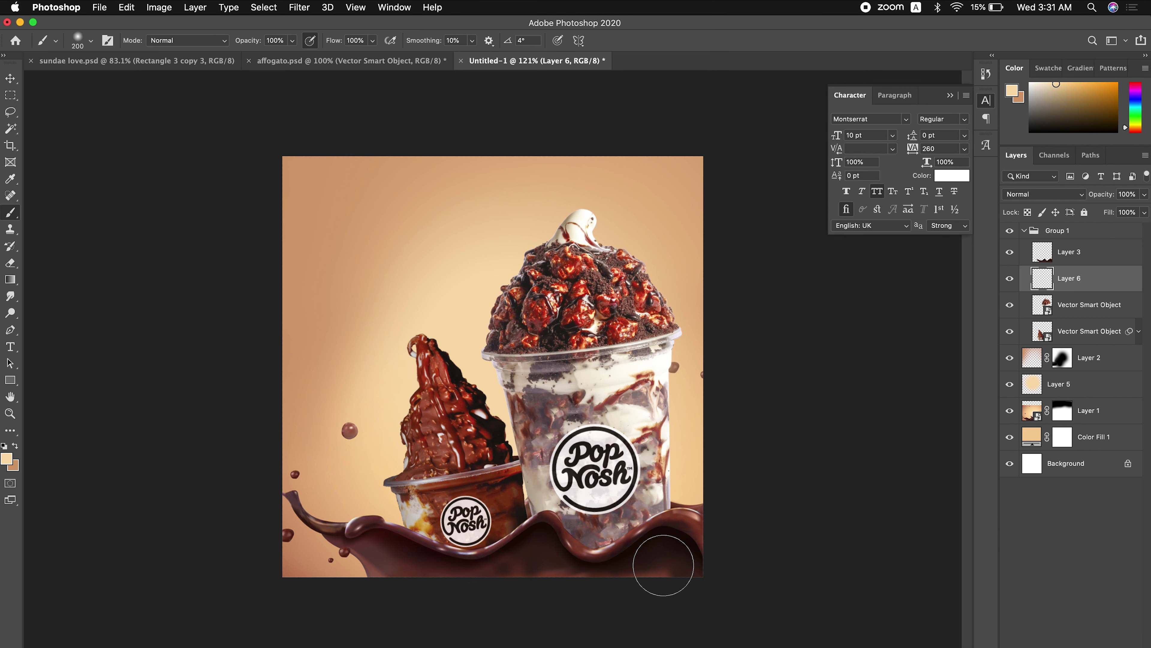
left_click(3, 446)
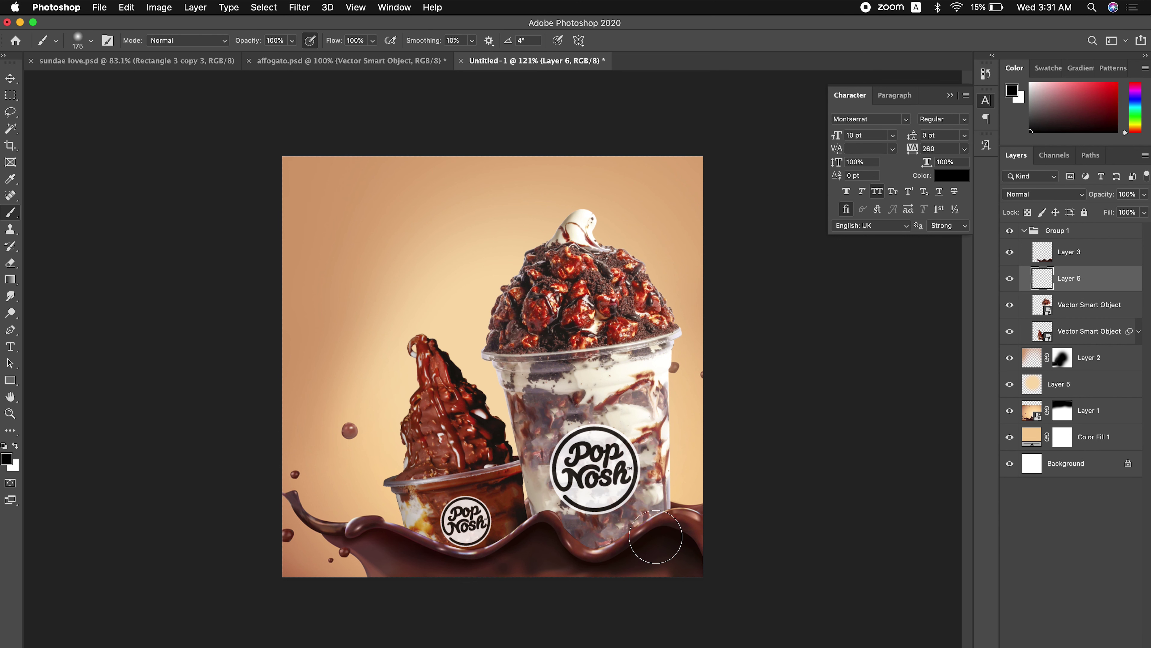
mouse_move(661, 544)
left_mouse_down()
mouse_move(429, 573)
mouse_move(534, 552)
mouse_move(670, 547)
left_mouse_up()
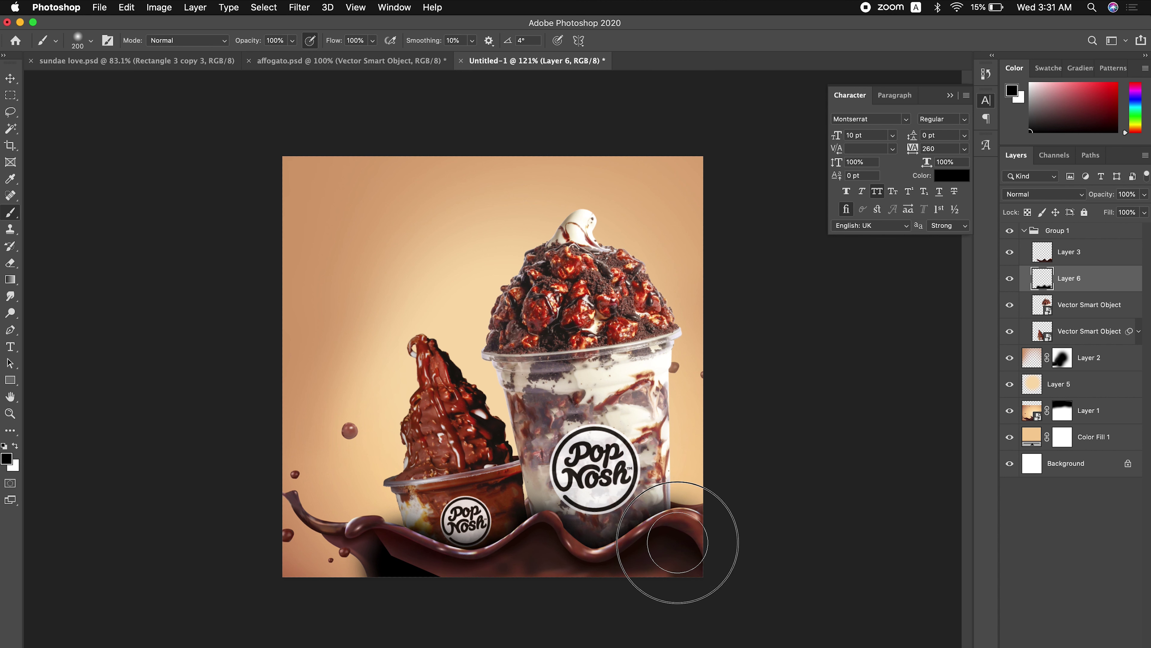
Set the shadow to Multiply at 66% opacity, mask it, and start the CHOCOLATE!!! text layer.
left_click(1042, 194)
left_click(1051, 230)
left_click_drag(1101, 194, 1090, 203)
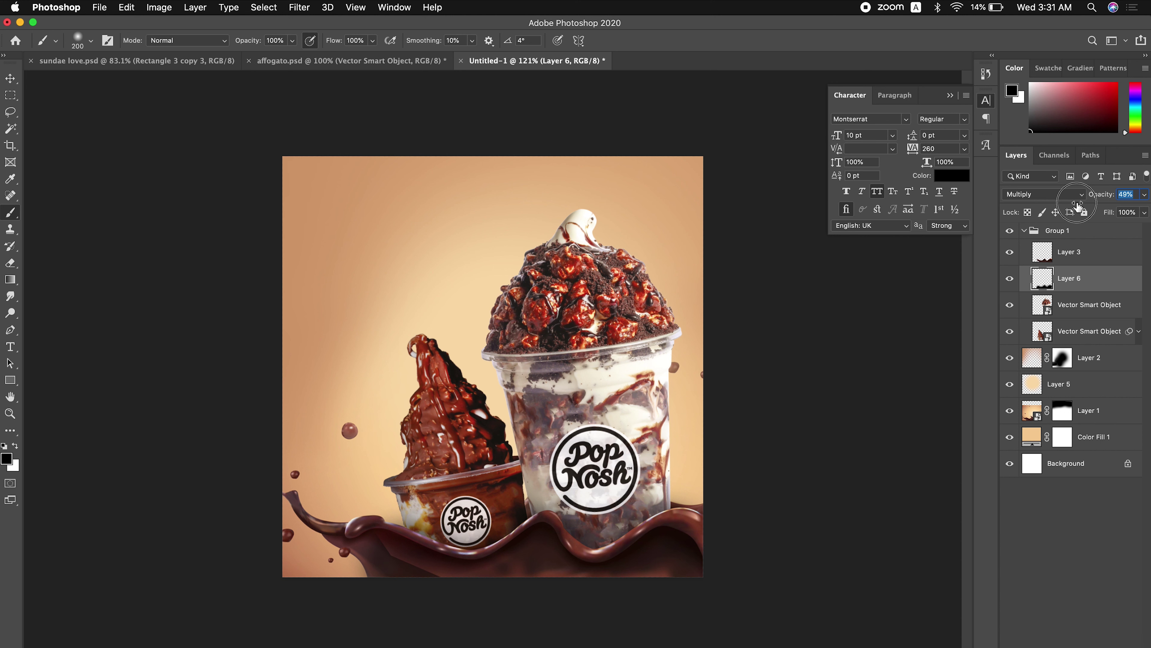
type("66")
left_click(1056, 644)
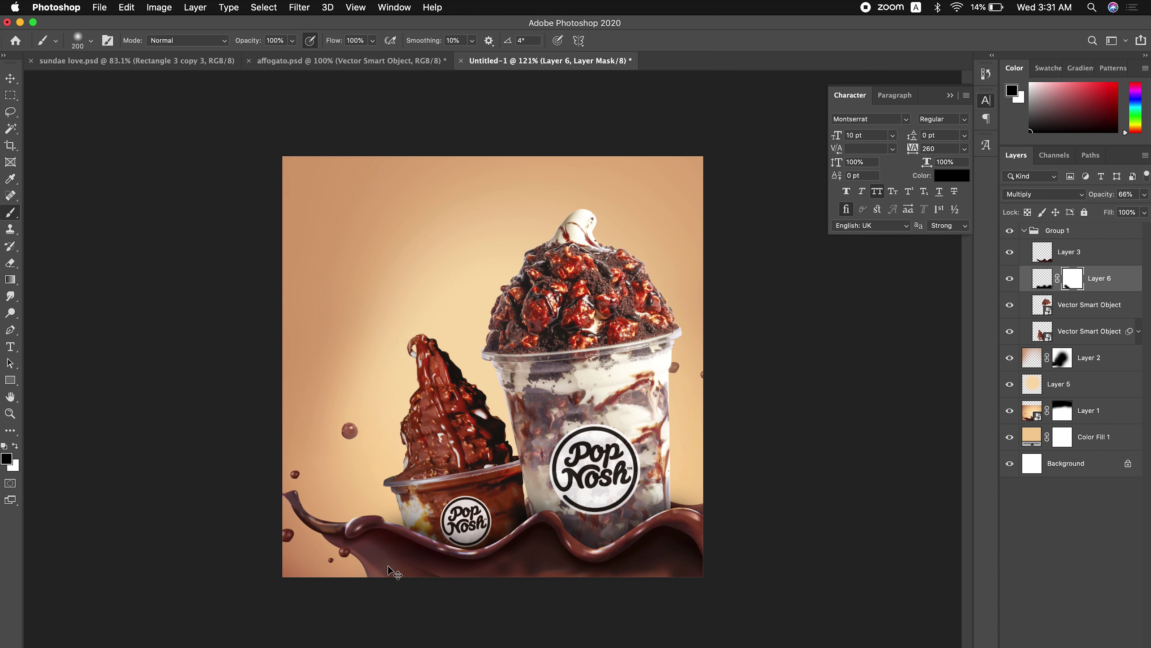
key("bracketleft")
key("bracketleft")
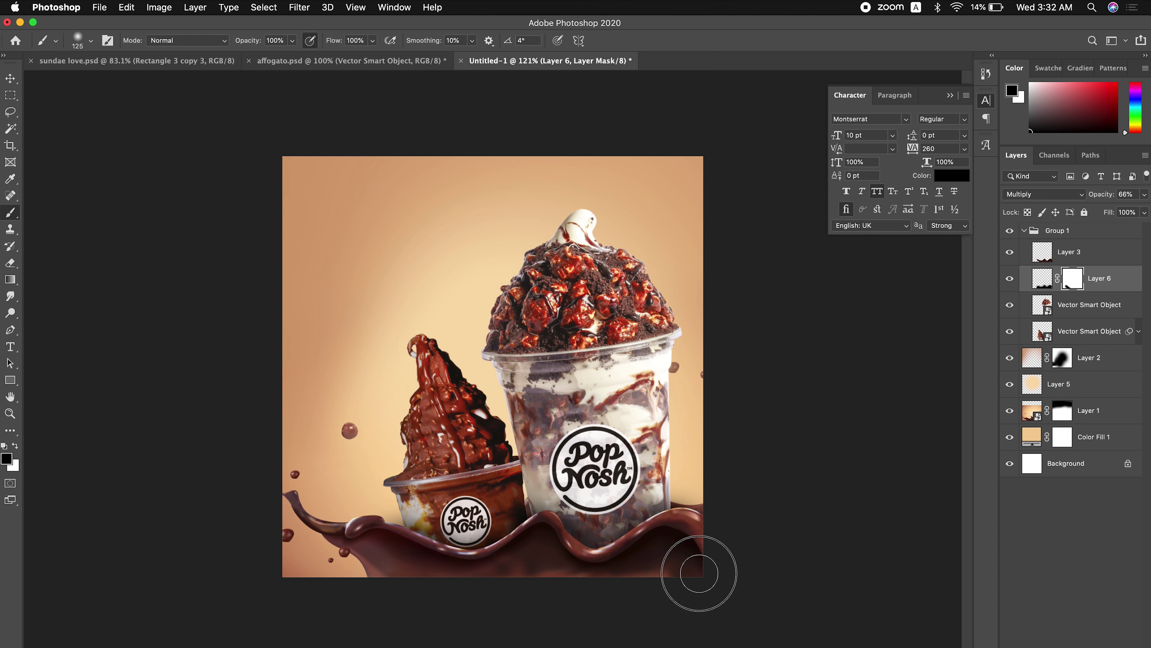
key("t")
left_click(332, 284)
type("CHOCOLATE!!!")
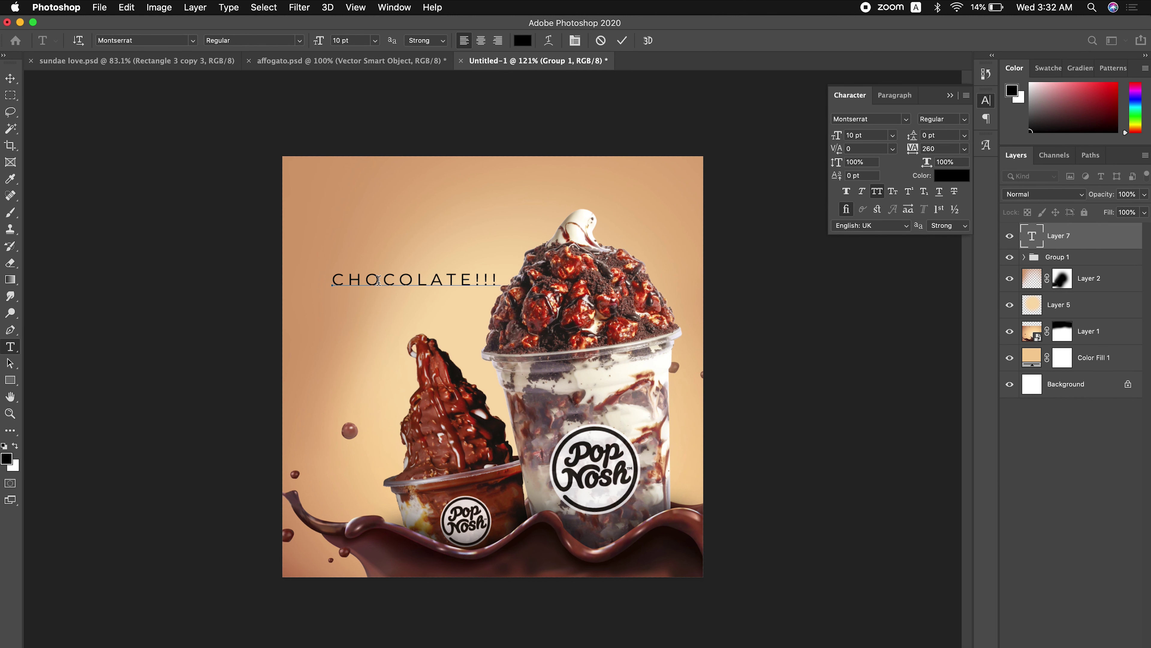
Commit the CHOCOLATE!!! headline and set its tracking to 0 and style to Black.
key("super+Return")
left_click(964, 148)
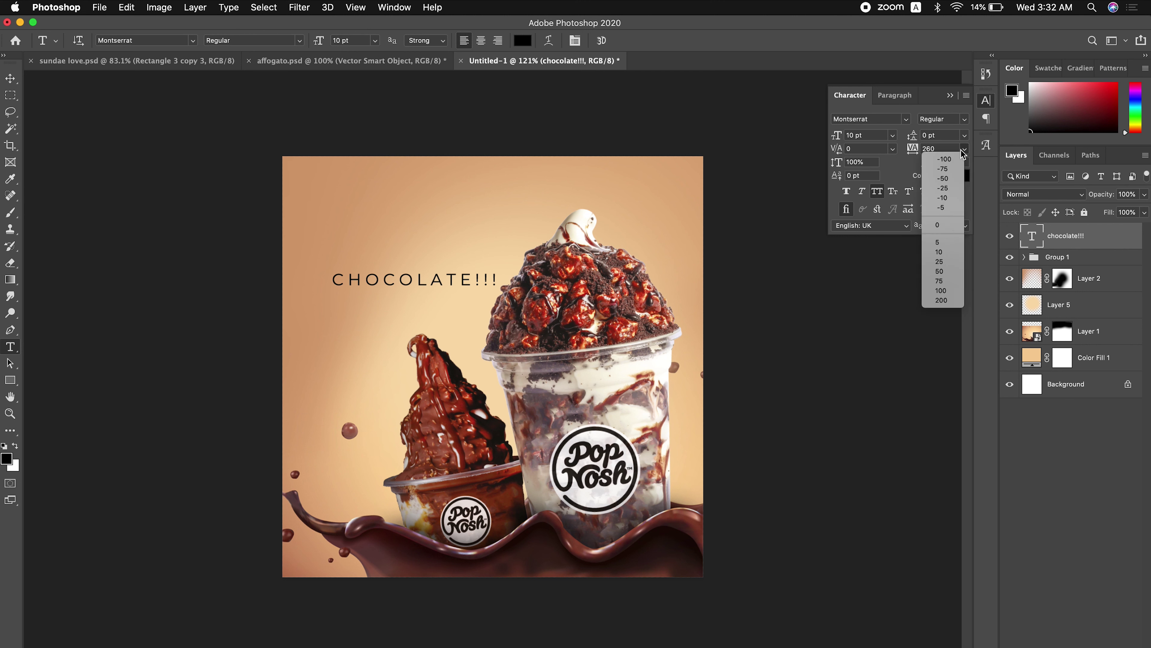
left_click(952, 225)
left_click(965, 118)
left_click(943, 266)
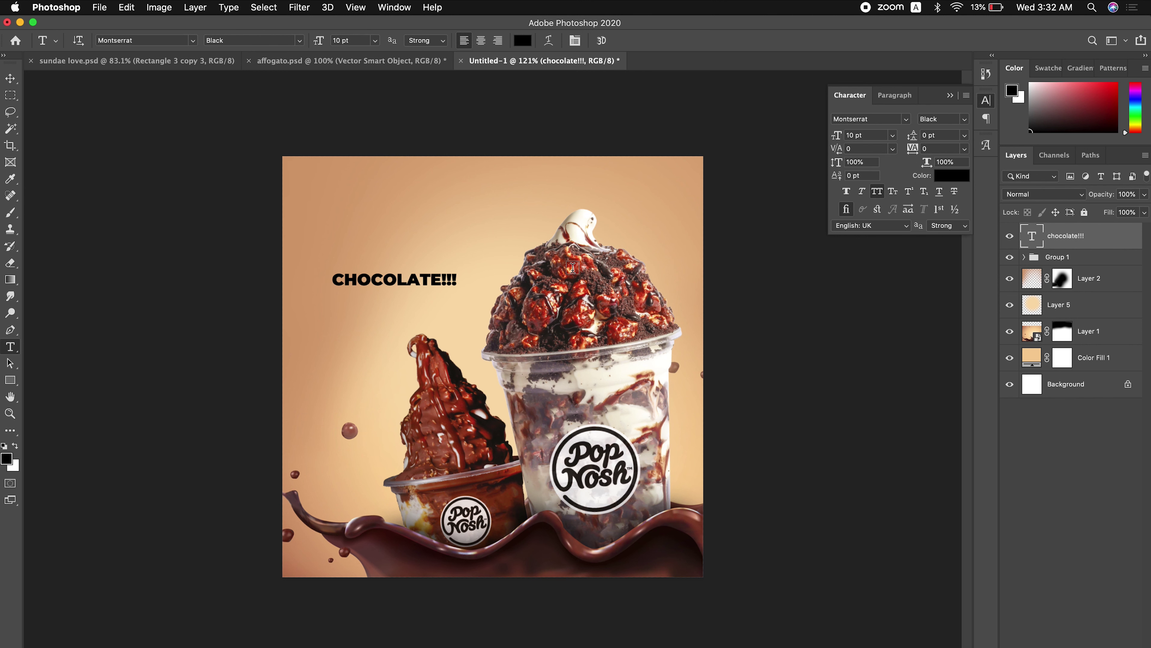
Enlarge the headline and change its font to Hennigar.
key("super+t")
left_click_drag(463, 269, 488, 265)
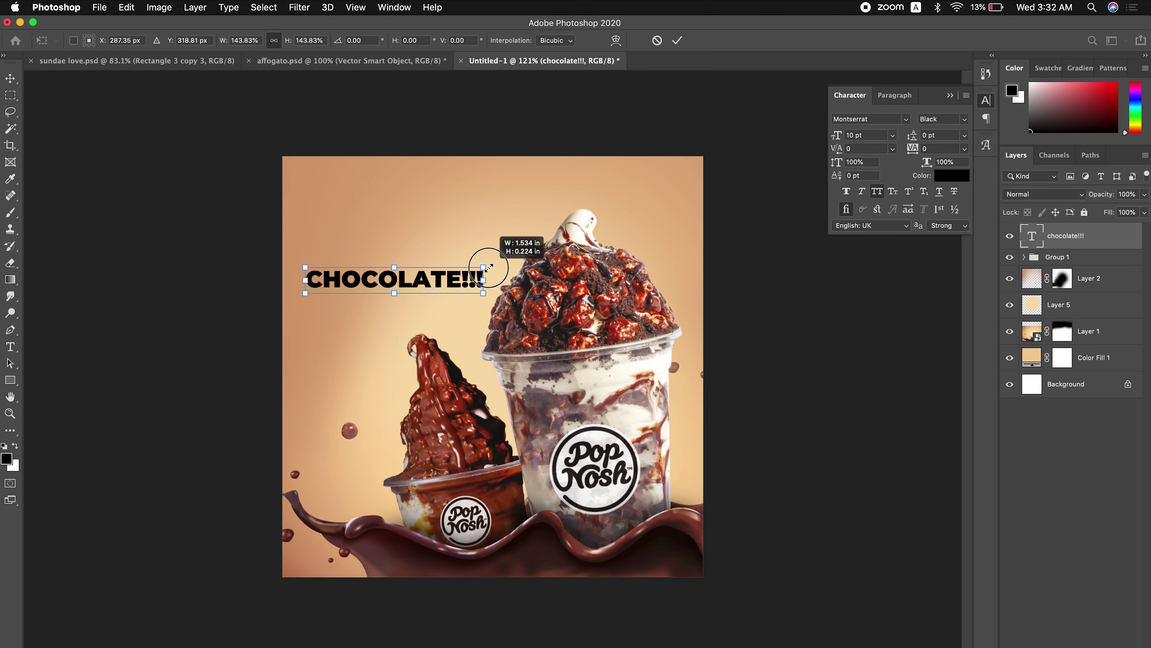
key("Return")
left_click(909, 120)
key("Down")
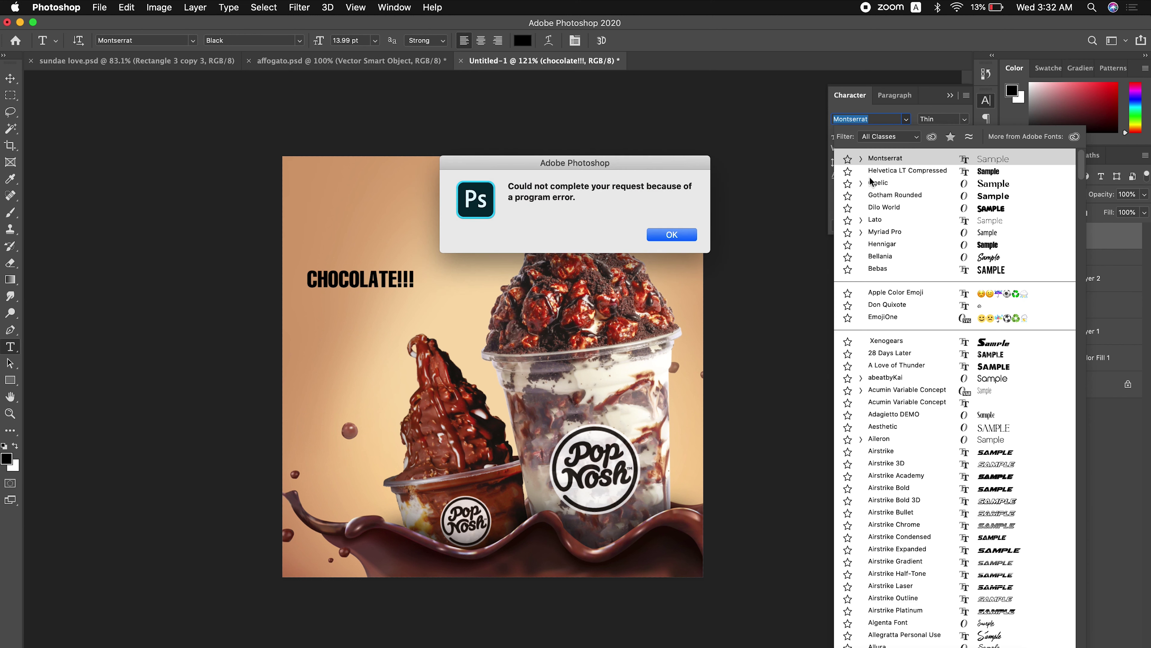
left_click(679, 227)
key("Down")
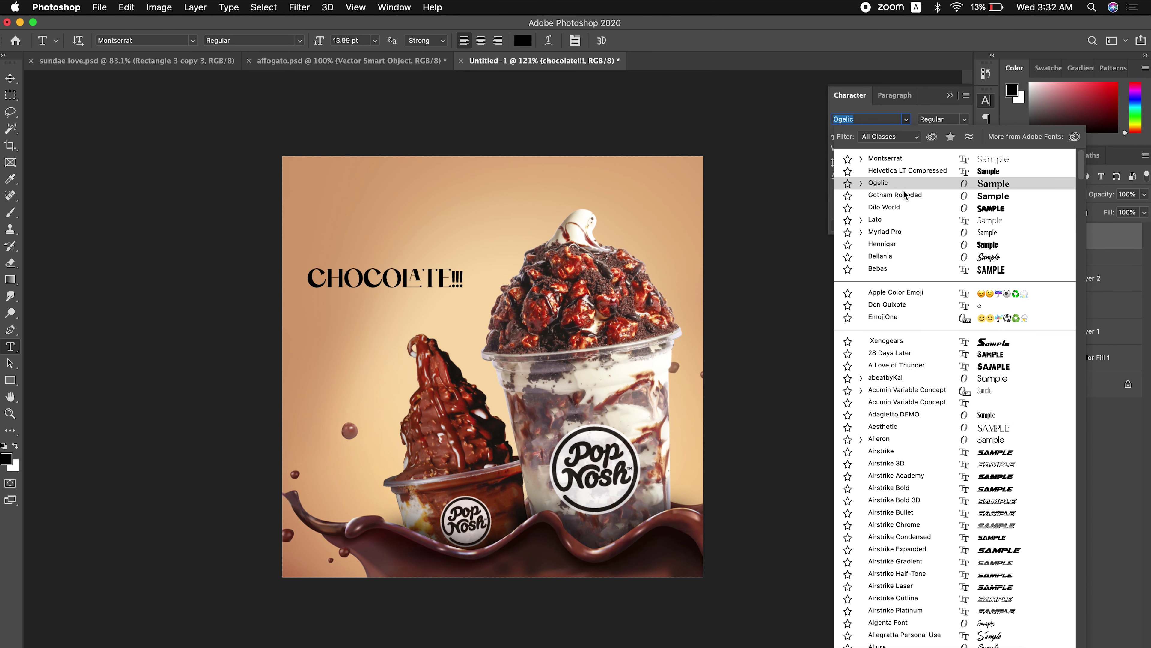
left_click(915, 245)
Enlarge the headline to about 260%, tilt it slightly and place it left of the tall cup.
key("super+t")
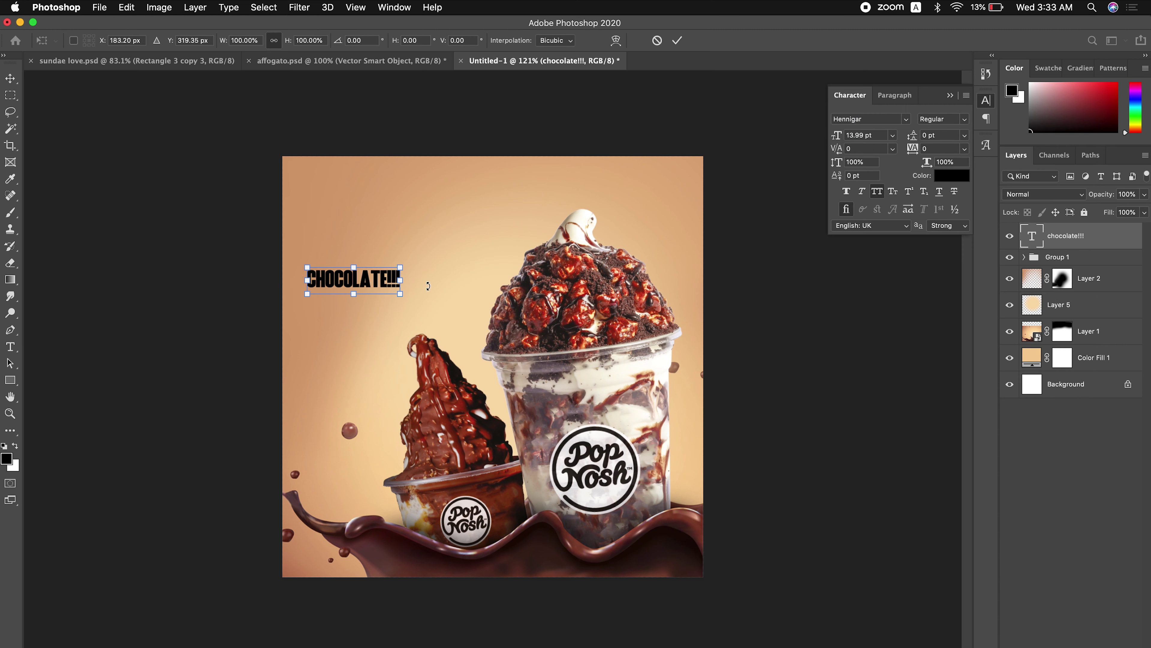
left_click_drag(400, 267, 549, 224)
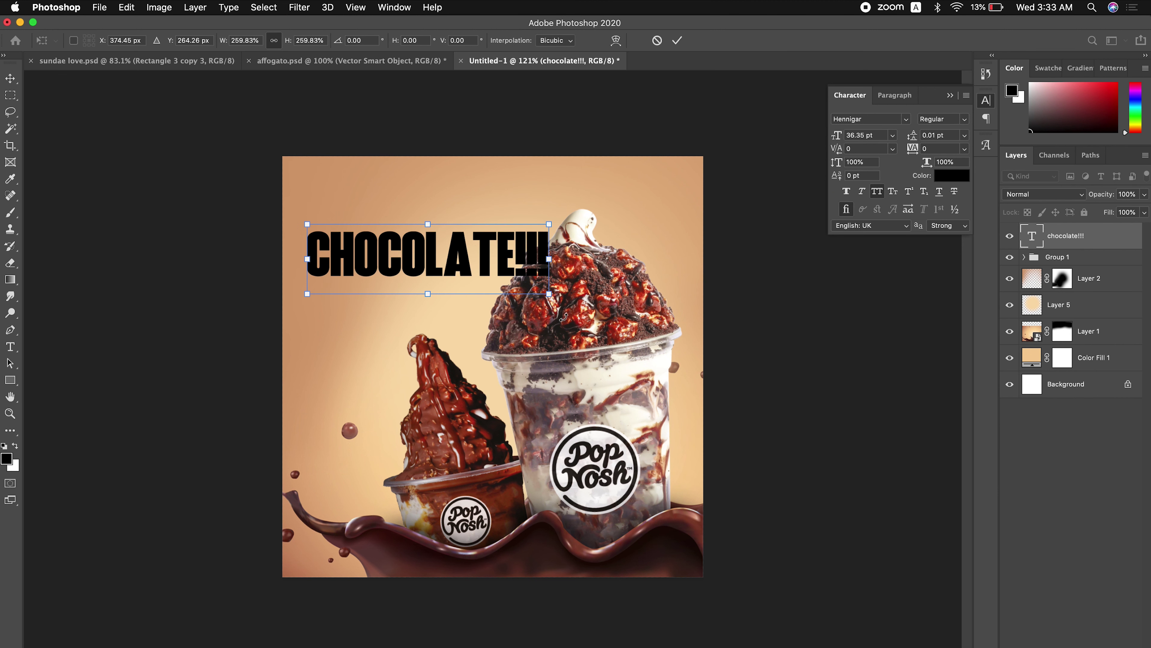
key("Return")
key("v")
mouse_move(563, 318)
left_mouse_down()
mouse_move(557, 353)
mouse_move(586, 360)
left_mouse_up()
key("super+t")
left_click_drag(546, 292, 536, 307)
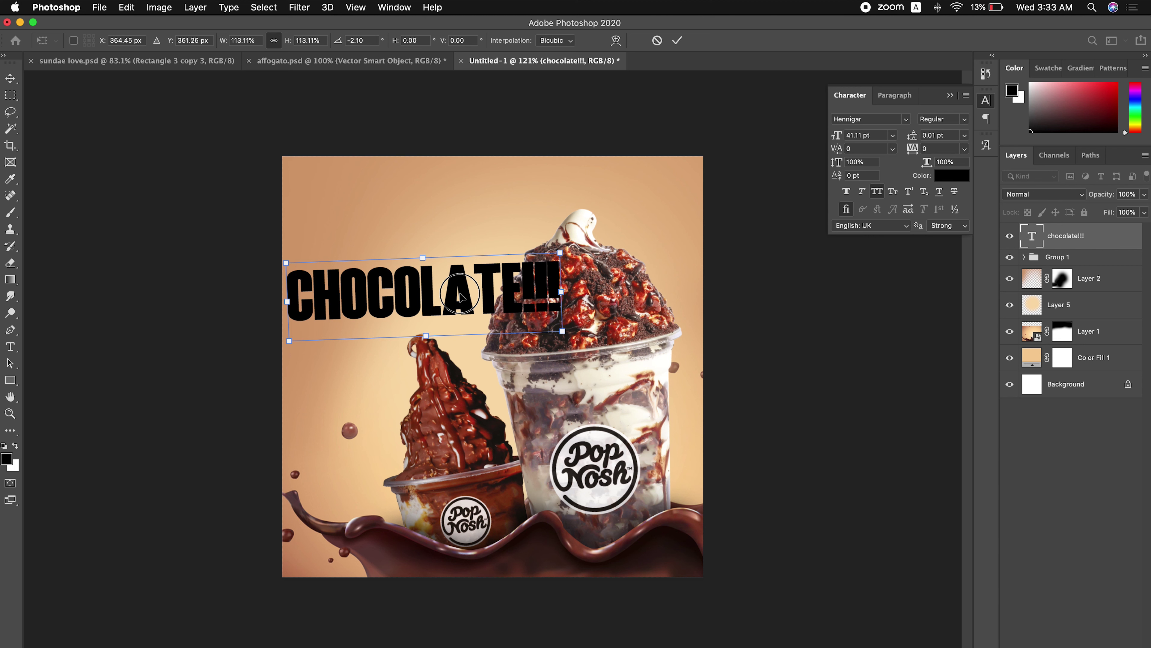
left_click_drag(539, 297, 540, 296)
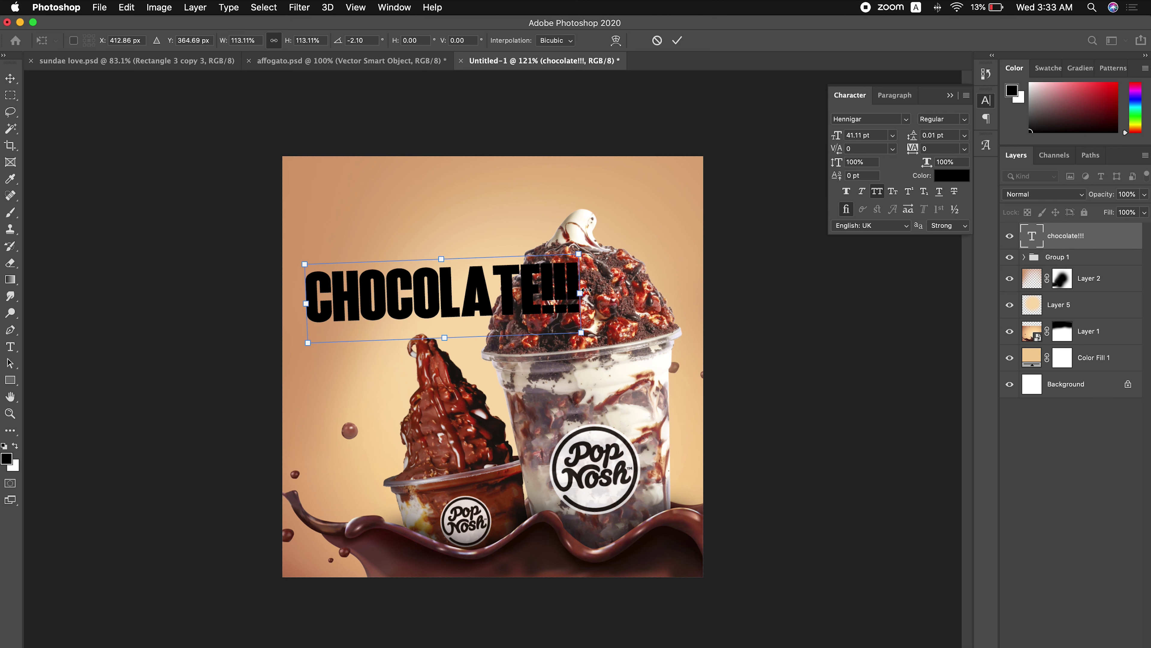
key("Return")
Delete the '!!!' from the headline, shrink CHOCOLATE to clear the cup, and nudge it up-left.
key("t")
left_click(595, 286)
key("BackSpace")
key("BackSpace")
key("BackSpace")
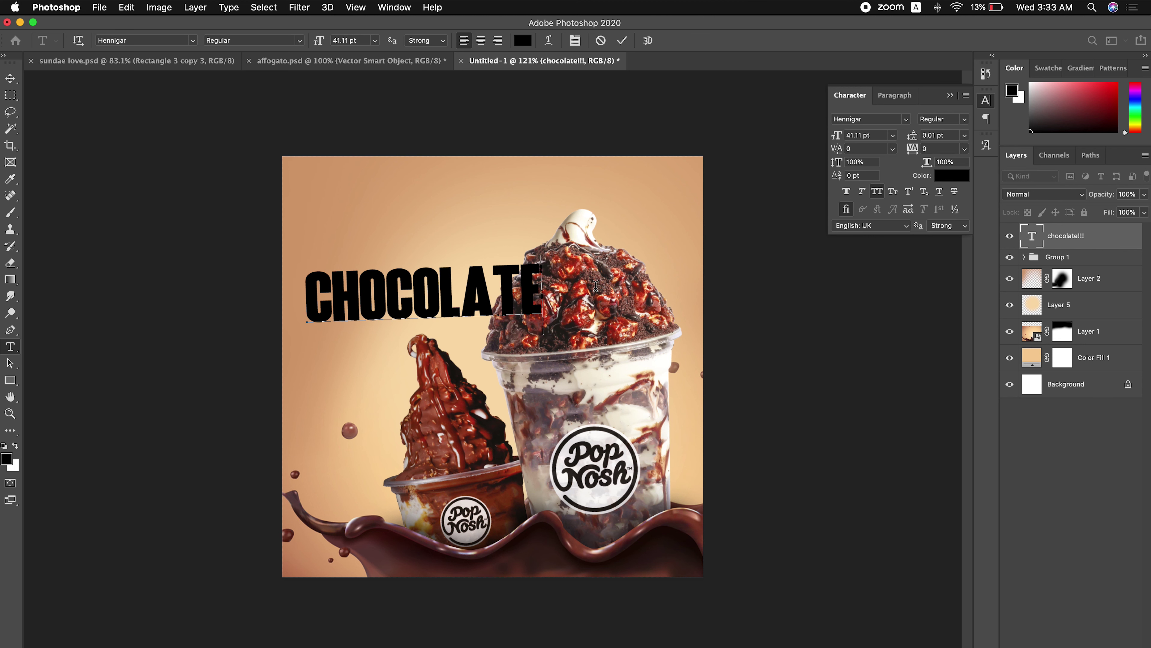
key("Escape")
key("ctrl+t")
mouse_move(547, 298)
left_mouse_down()
mouse_move(502, 303)
mouse_move(496, 275)
left_mouse_up()
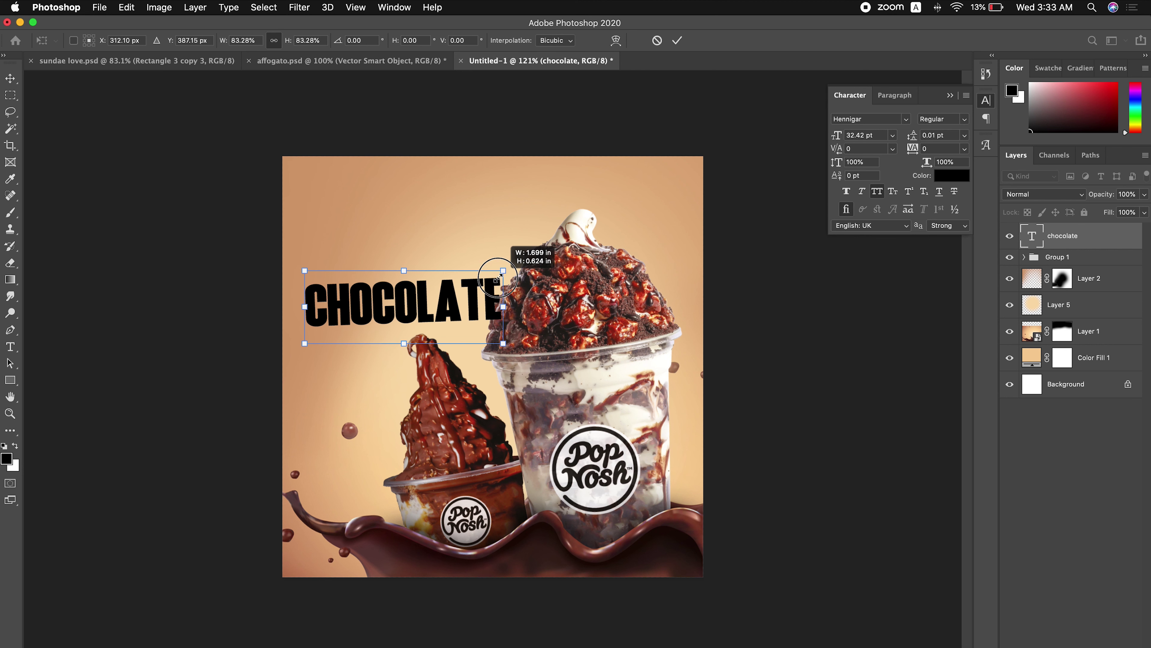
key("Return")
key("v")
left_click_drag(525, 339, 521, 338)
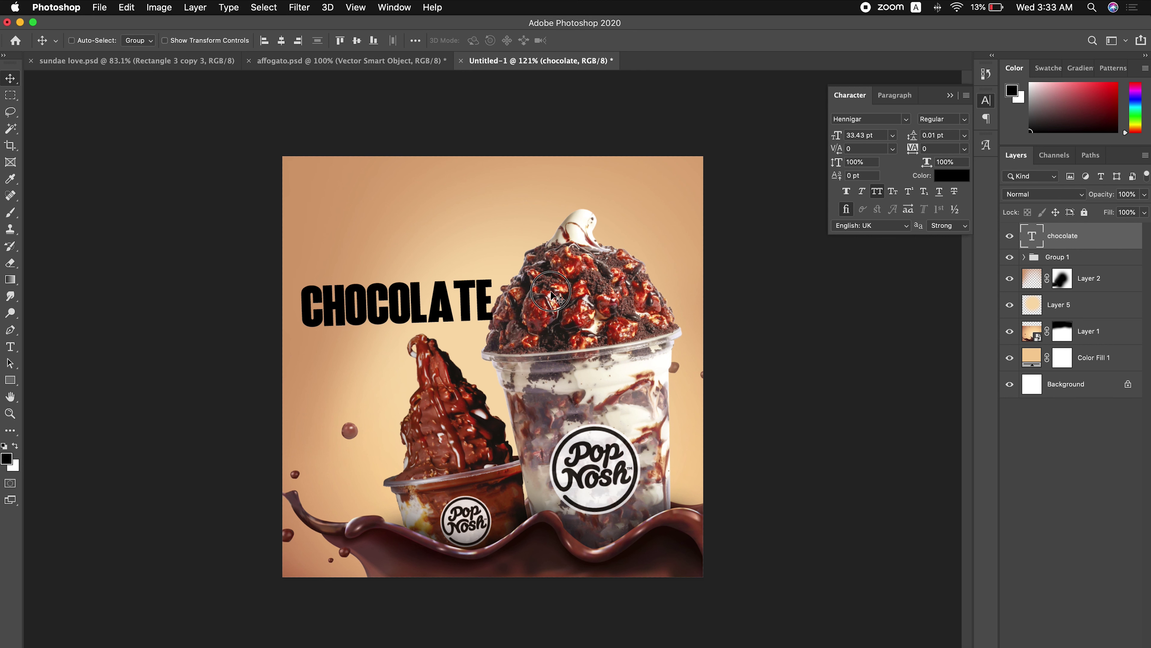
Add an 'ALL YOU NEED IS' text line, enlarged and tilted, just above CHOCOLATE.
key("t")
left_click(429, 207)
type("ALL")
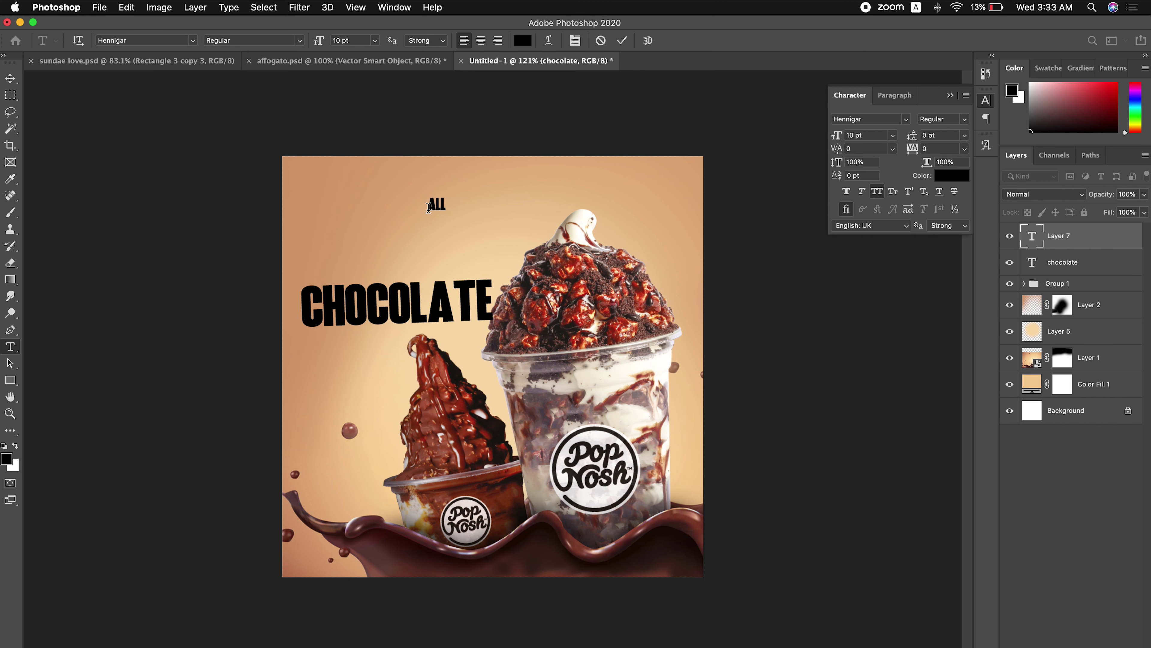
type("s")
key("ctrl+Return")
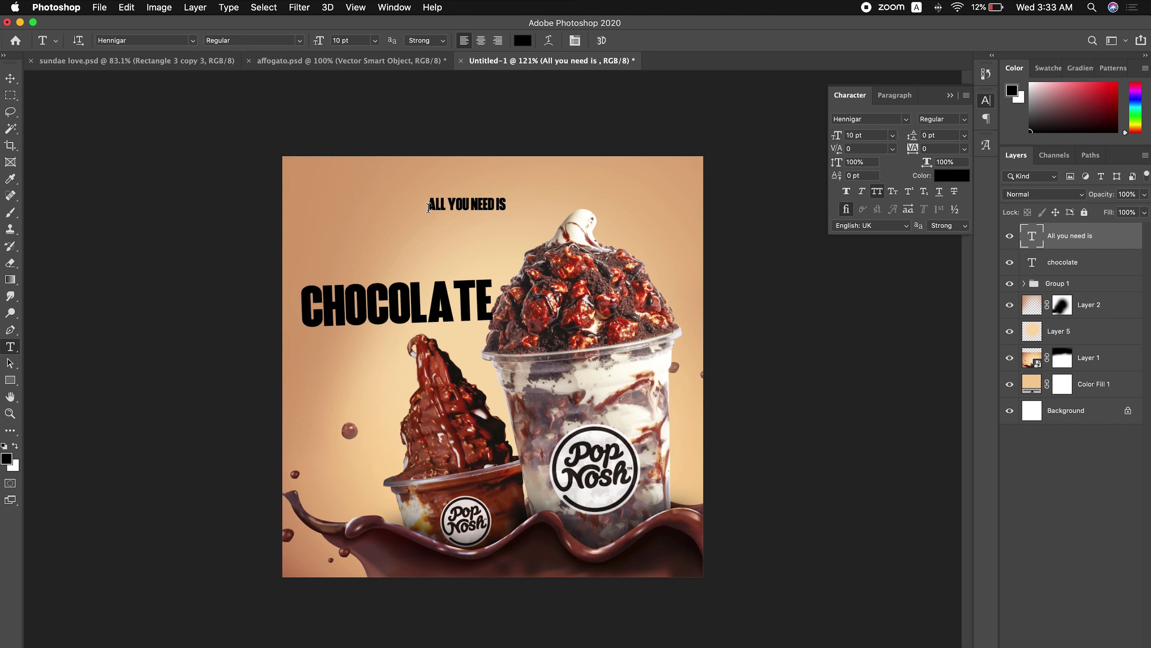
key("ctrl+t")
left_click_drag(510, 195, 604, 170)
key("Return")
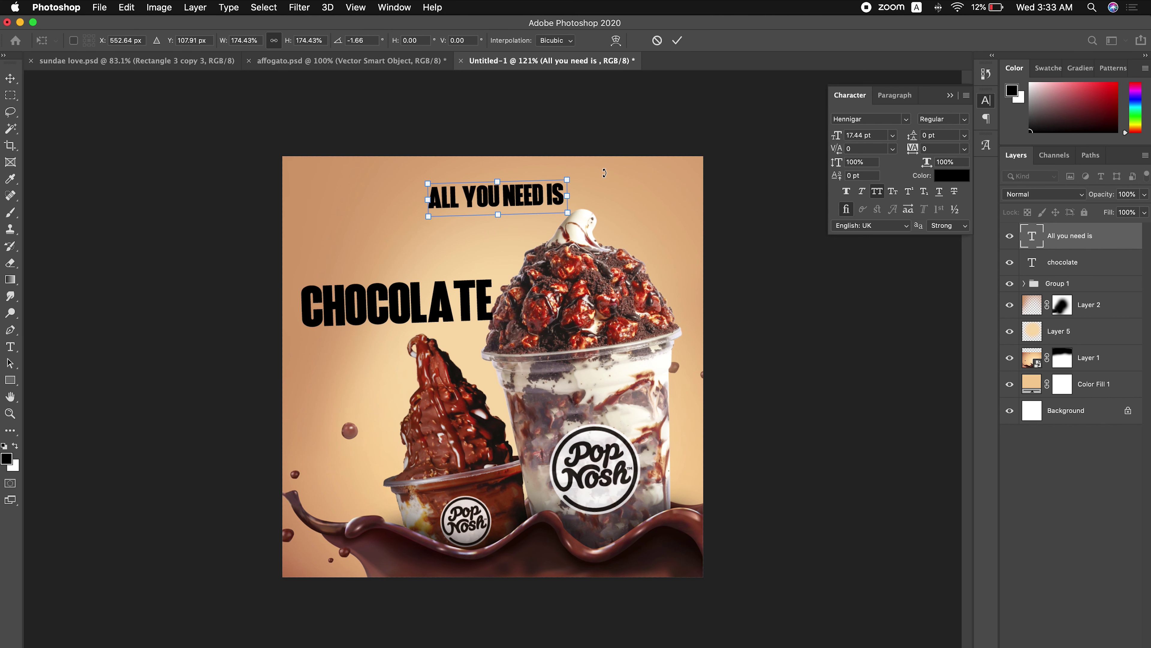
key("ctrl+t")
mouse_move(499, 195)
left_mouse_down()
mouse_move(405, 255)
mouse_move(523, 220)
mouse_move(524, 232)
left_mouse_up()
key("Return")
Set the top line to Montserrat Black with All Caps turned off.
left_click(906, 118)
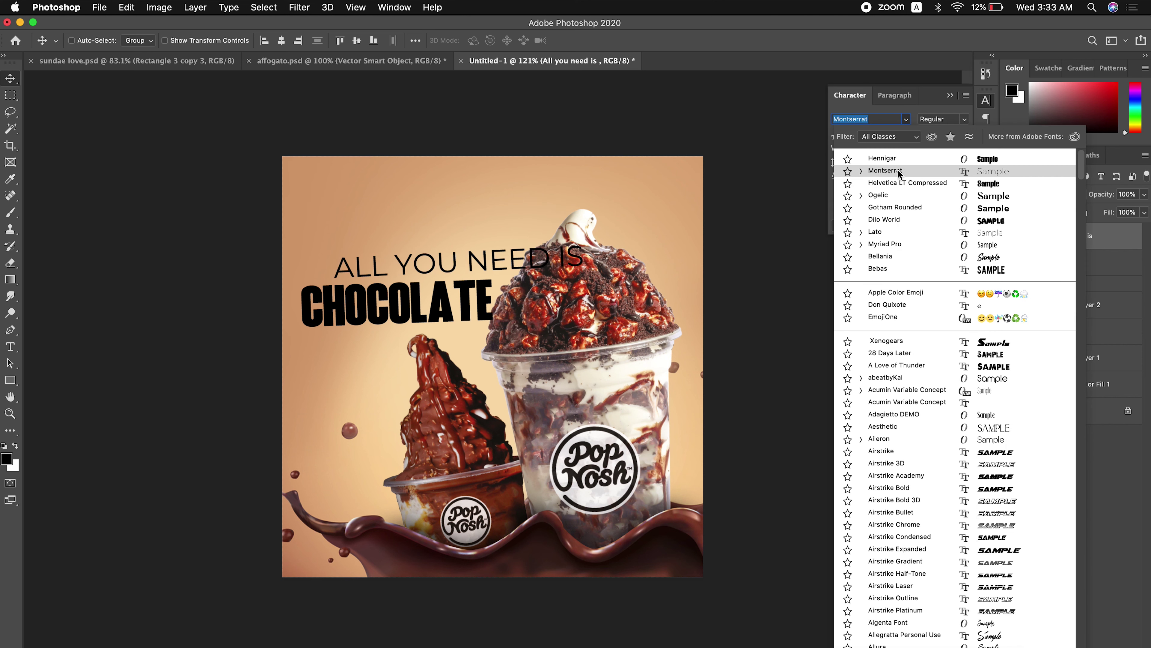
left_click(900, 171)
left_click(876, 191)
left_click(964, 119)
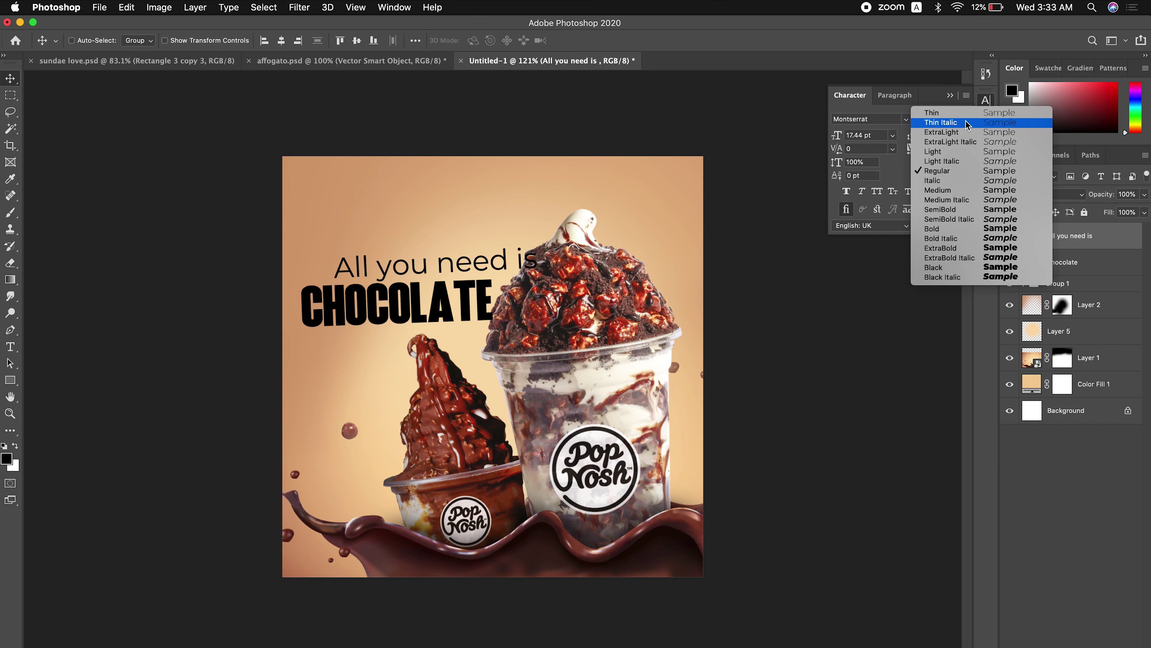
left_click(969, 267)
Shrink 'All you need is' to about 10.75 pt and tilt it slightly to match CHOCOLATE.
key("ctrl+t")
left_click_drag(585, 247, 477, 261)
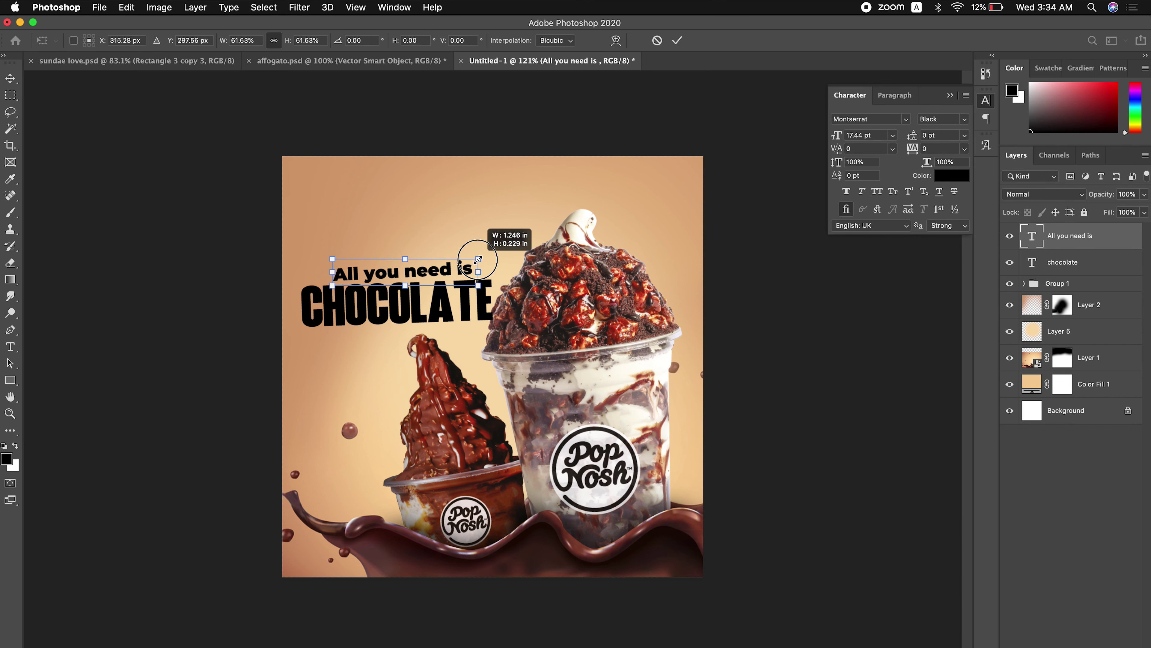
key("Return")
scroll(481, 265, "up", 3)
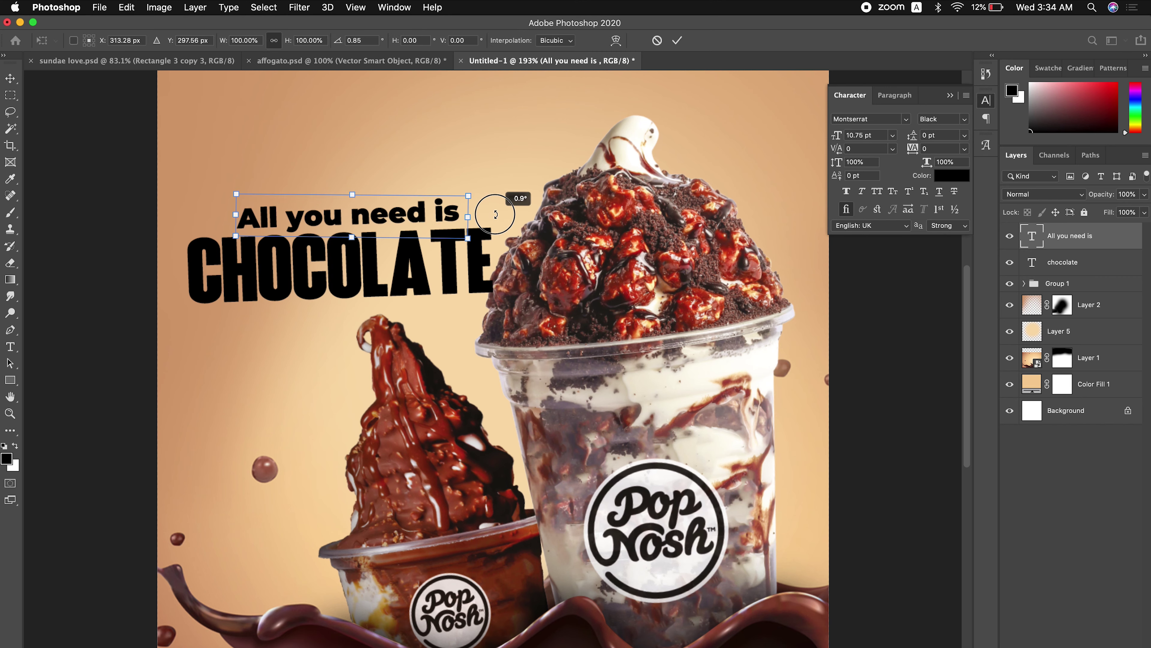
left_click_drag(494, 222, 496, 217)
key("ctrl+t")
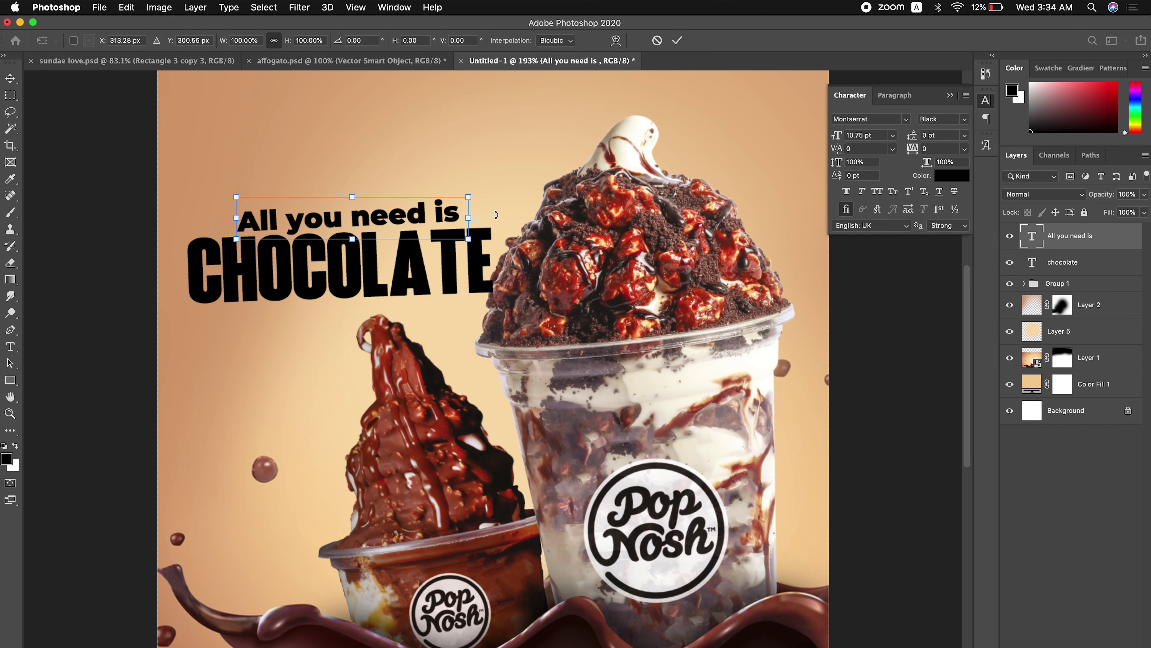
scroll(301, 118, "up", 3)
left_click_drag(570, 245, 596, 226)
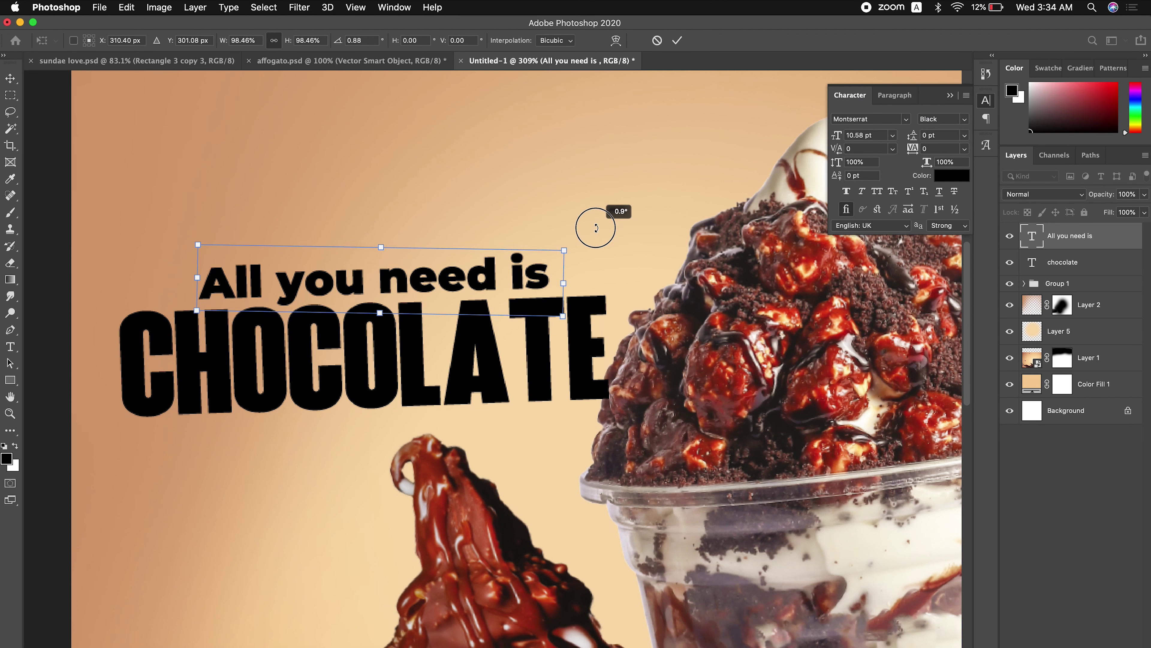
key("Return")
key("ctrl+t")
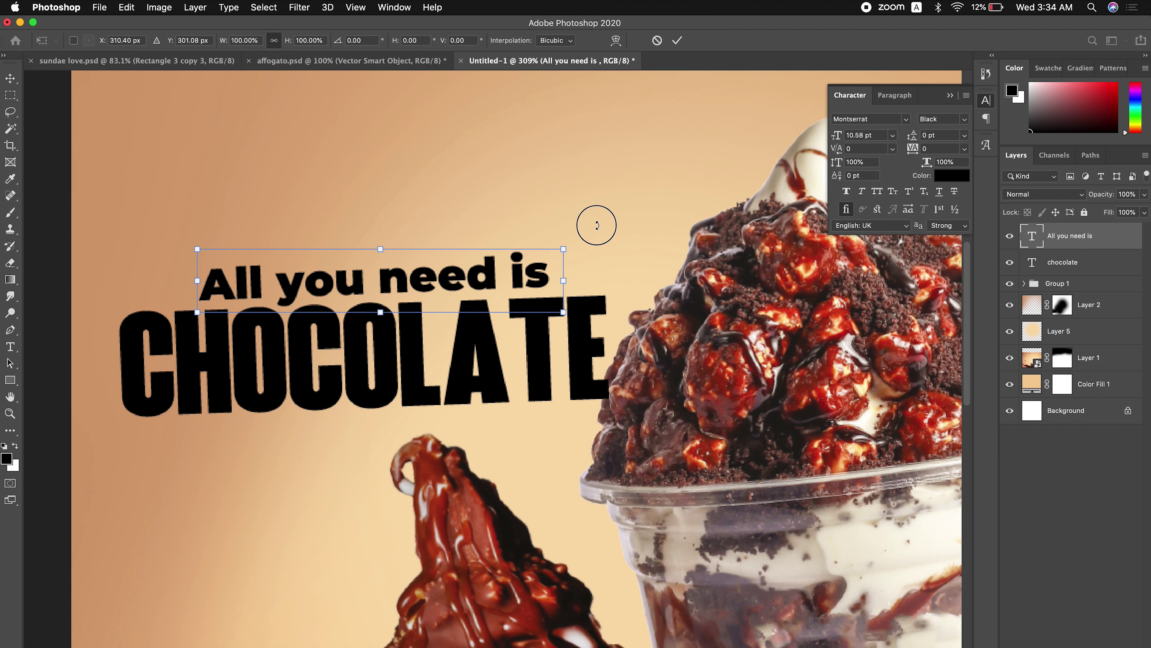
key("Escape")
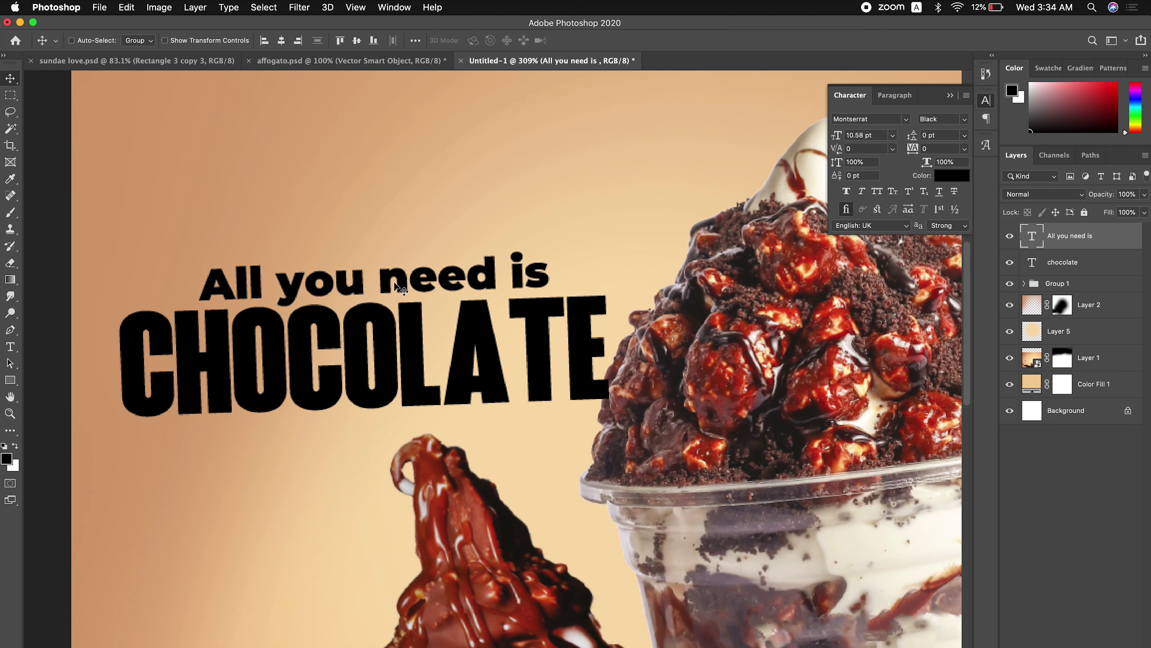
Tighten the kerning in 'All you need is' around 'you' and 'need', down to -80.
key("t")
left_click(236, 276)
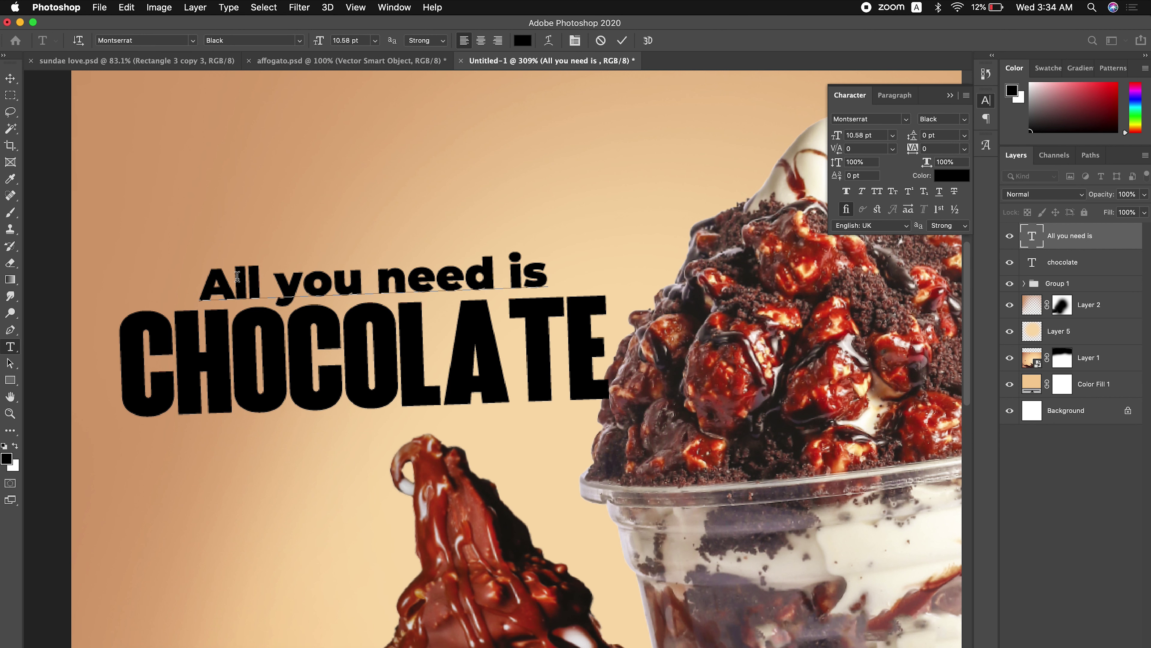
key("alt+Left")
key("alt+Left")
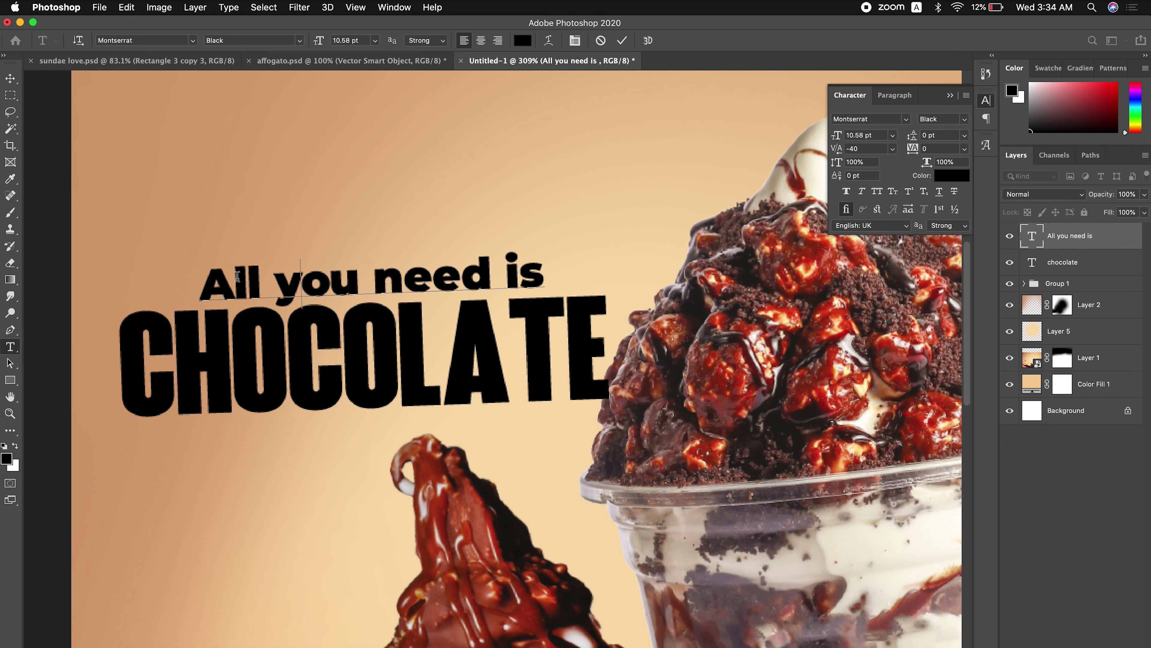
key("alt+Left")
key("alt+Left")
key("alt+Left")
key("alt+Left")
key("alt+Left")
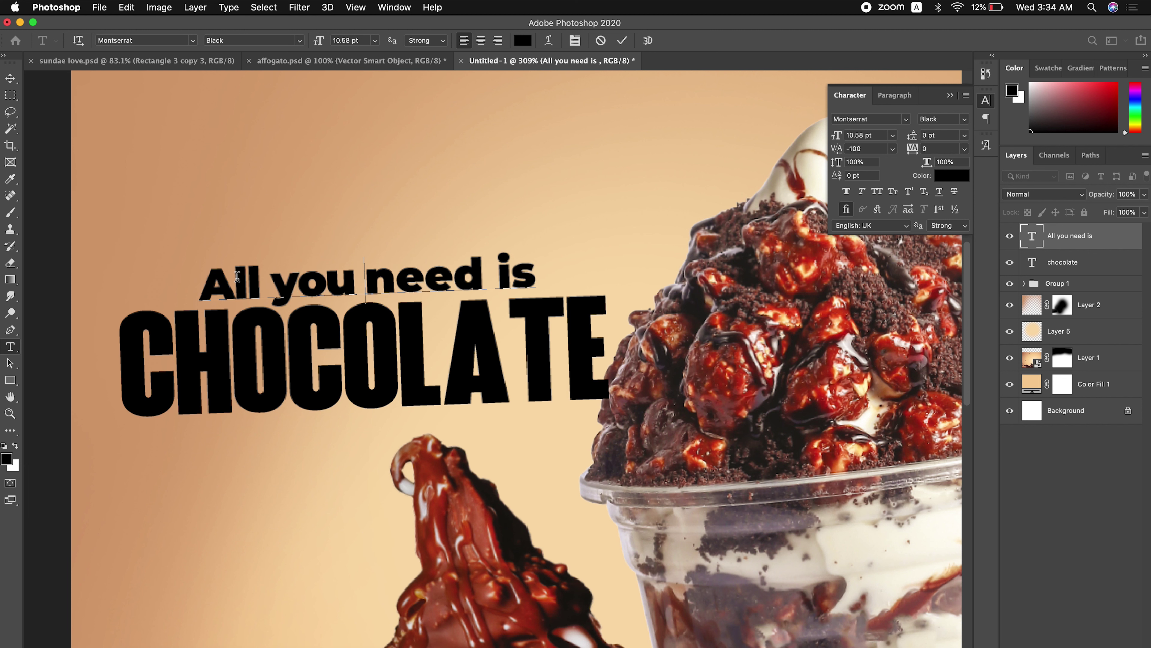
key("alt+Left")
key("alt+Left")
key("alt+Left")
key("Right")
key("alt+Left")
key("alt+Left")
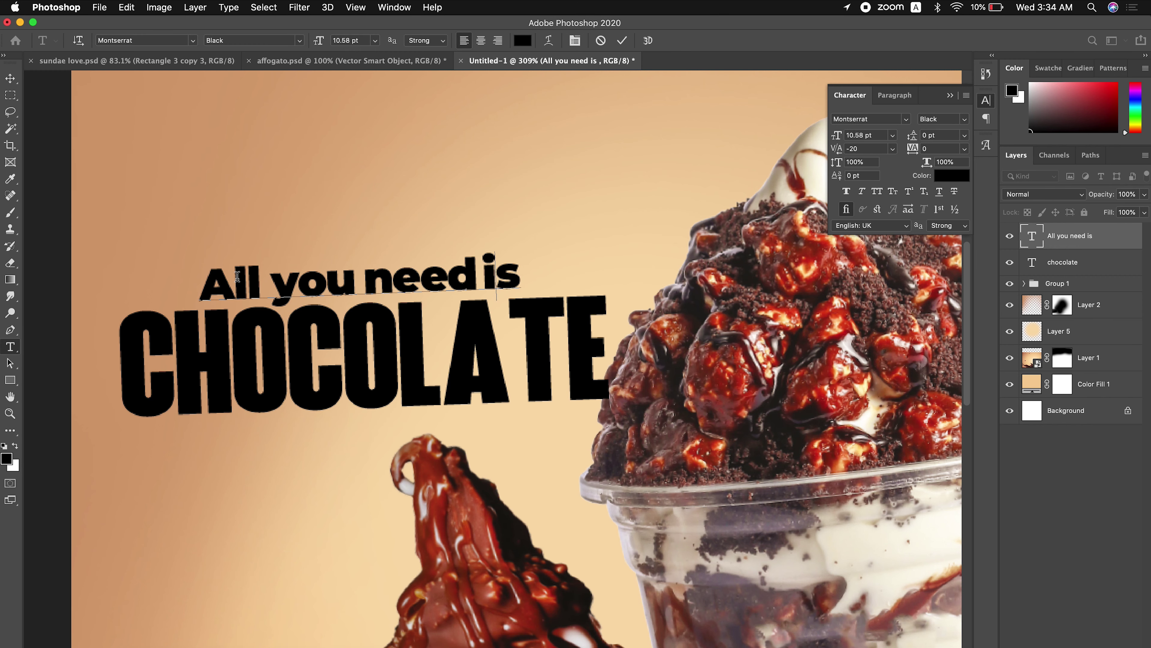
key("ctrl+Return")
Enlarge the CHOCOLATE headline slightly to about 34 pt.
scroll(204, 295, "down", 5)
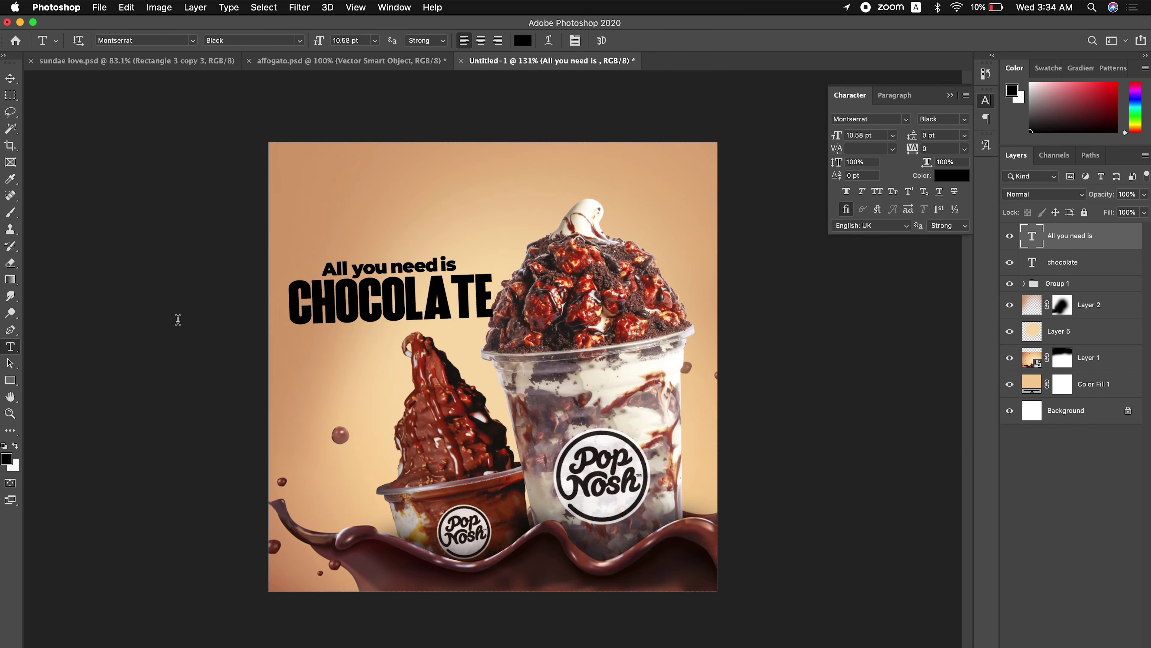
left_click(459, 294)
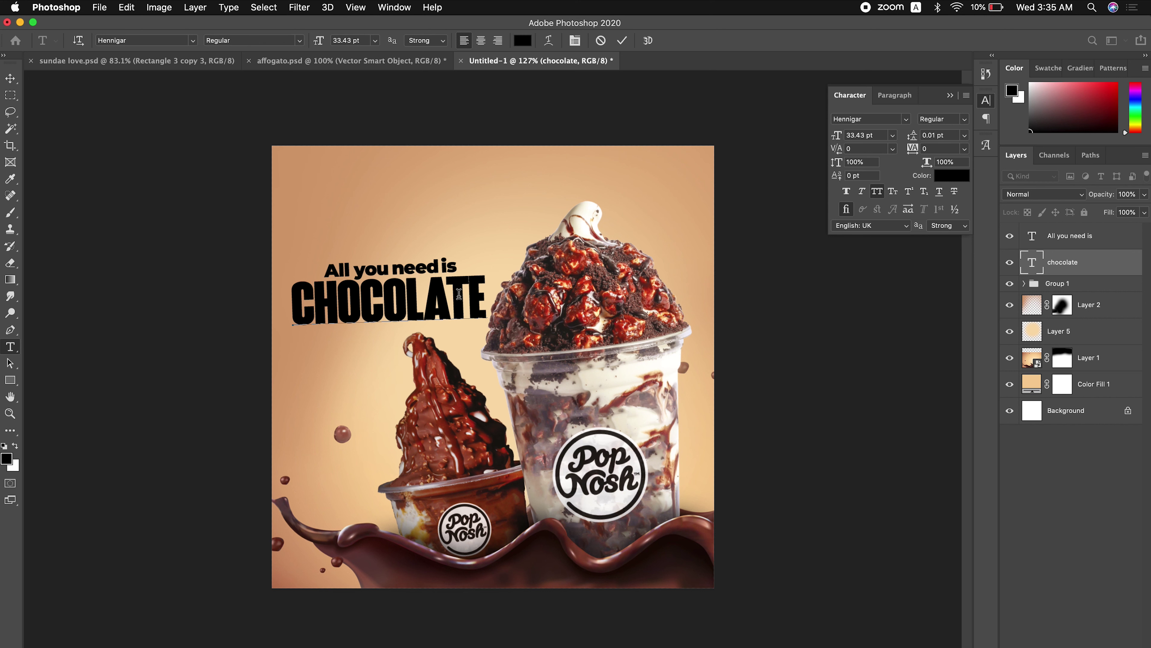
key("ctrl+Return")
key("ctrl+t")
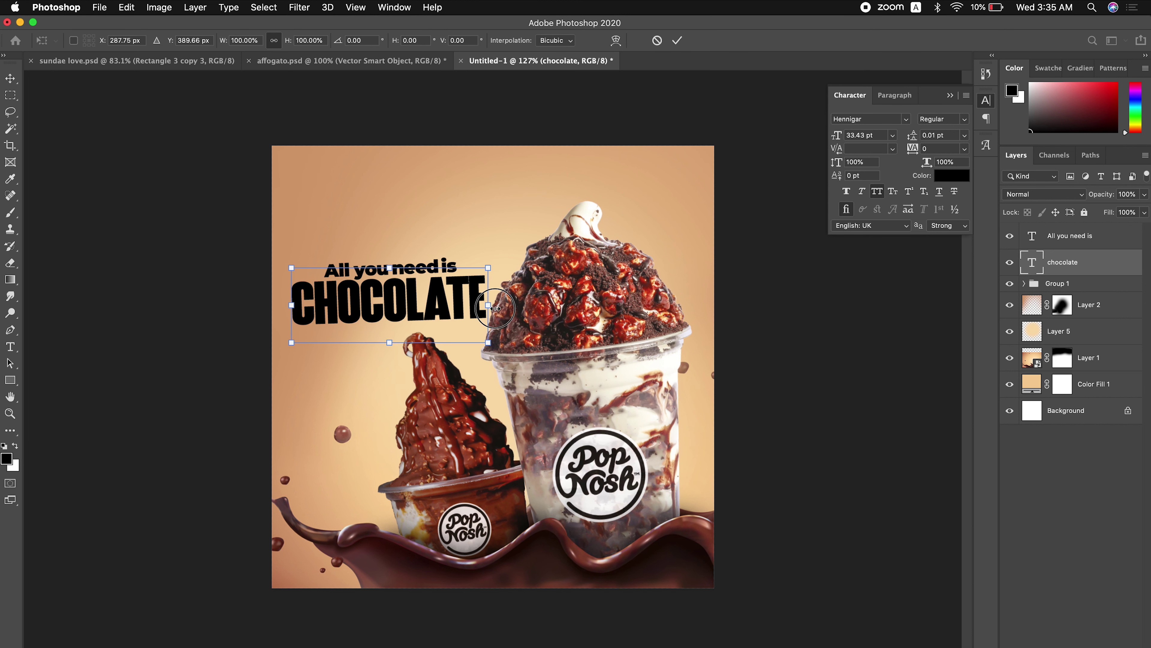
left_click_drag(495, 307, 499, 305)
key("Return")
Select the 'All you need is' layer from the canvas layer list.
key("v")
right_click(438, 267)
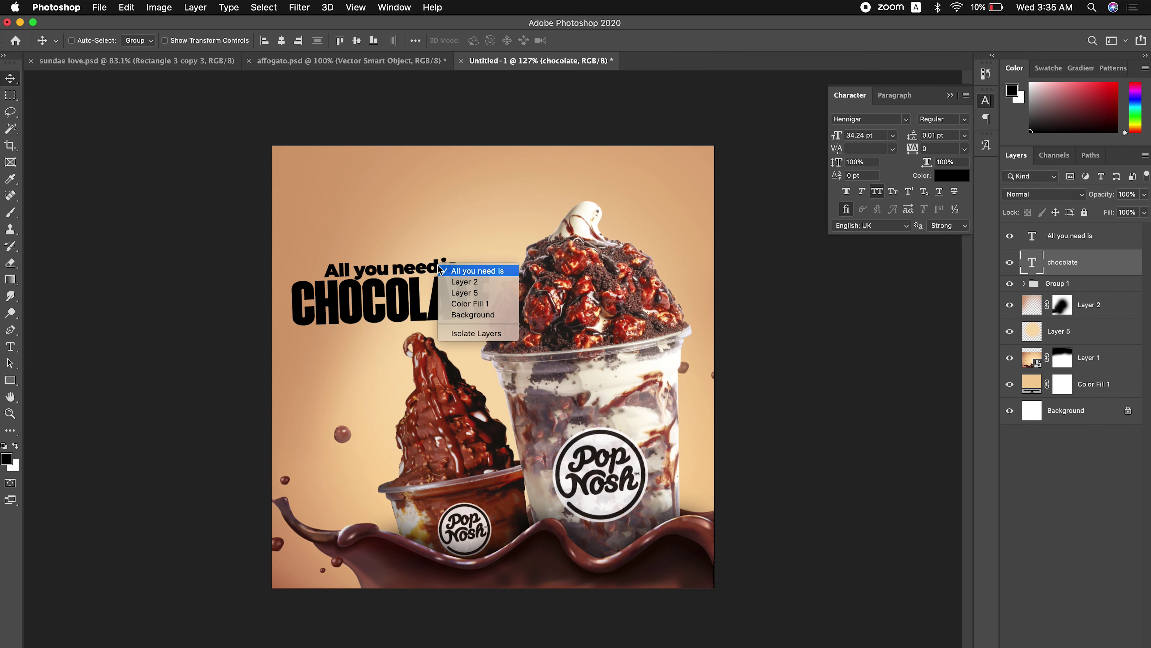
left_click(438, 266)
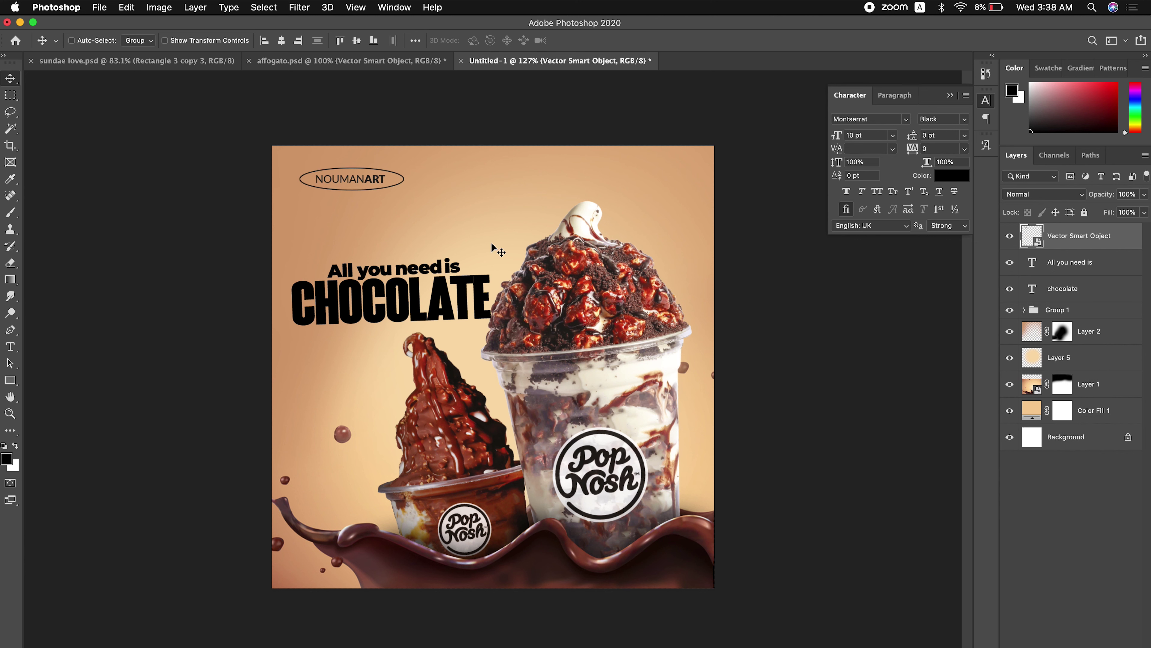
Move both headline lines up together, scaling them slightly larger.
left_click(1046, 261)
left_click(1061, 289, "shift")
left_click_drag(447, 331, 456, 298)
key("ctrl+t")
key("Return")
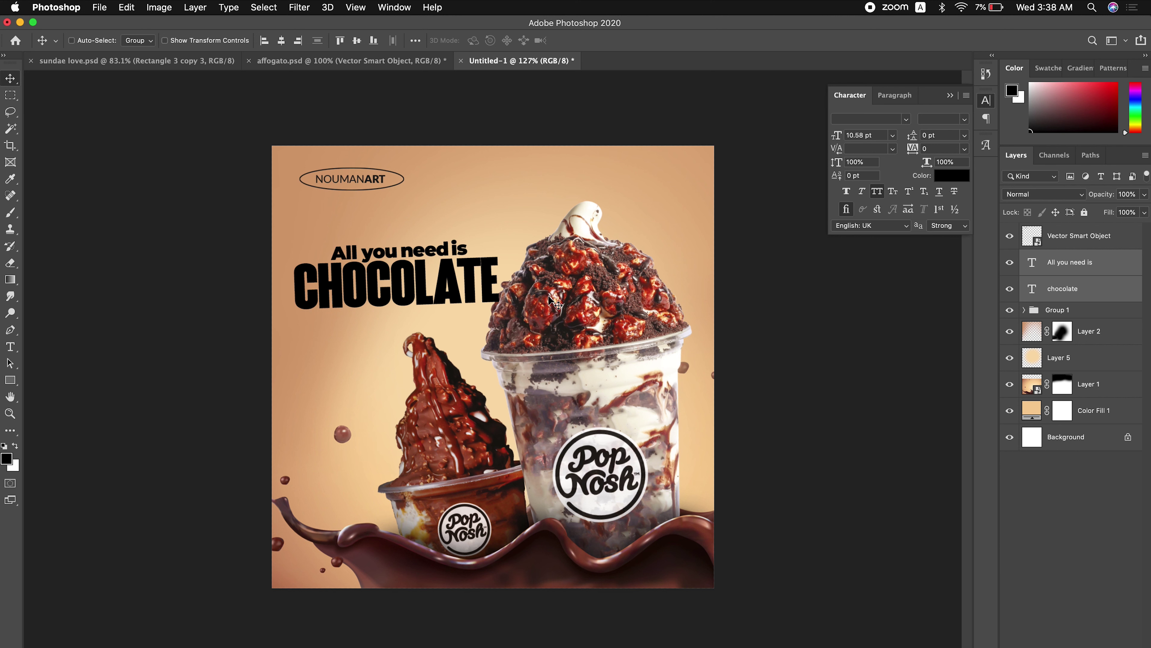
key("Up")
key("Up")
Nudge the logo layer slightly left and down.
left_click(1056, 238)
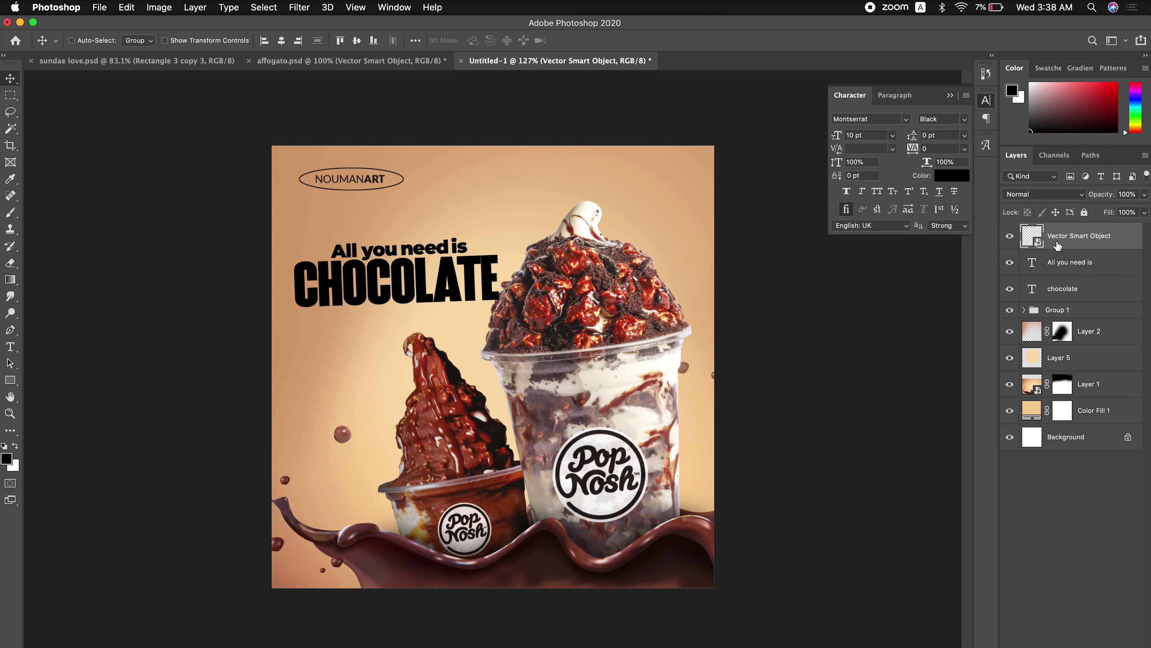
key("Left")
key("Left")
key("Left")
key("Down")
key("Down")
Draw a black circle above Layer 2 beside the sundaes and show the Caramel cookie latte label.
key("u")
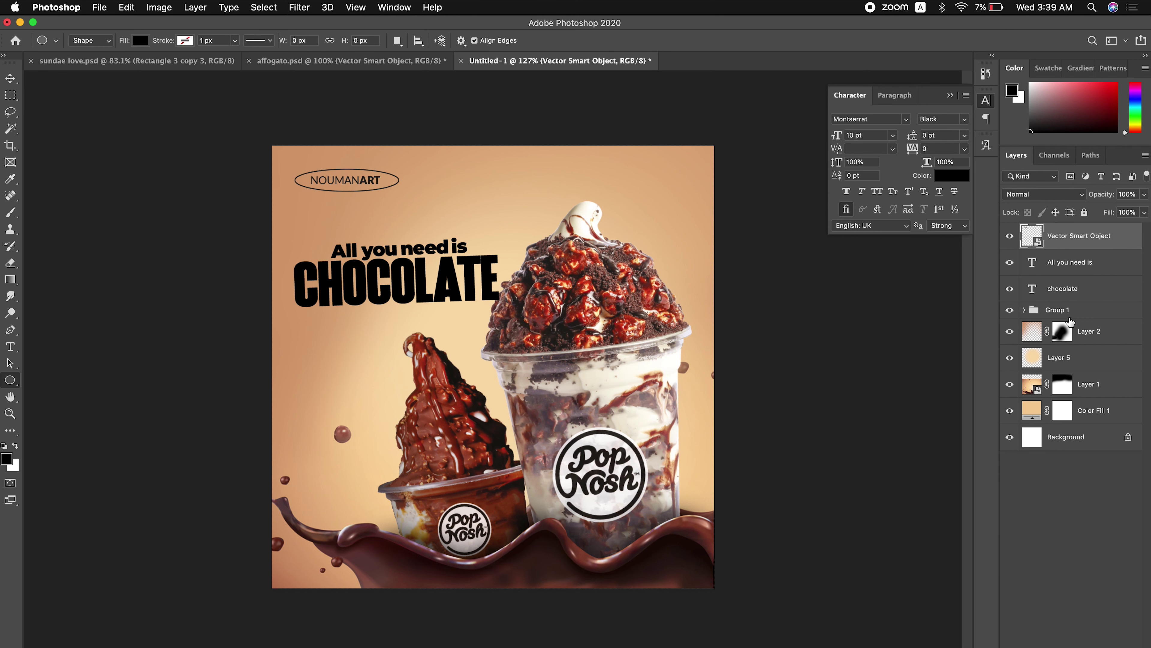
left_click(1092, 331)
mouse_move(366, 391)
left_mouse_down()
mouse_move(426, 453)
mouse_move(490, 443)
mouse_move(653, 227)
left_mouse_up()
key("v")
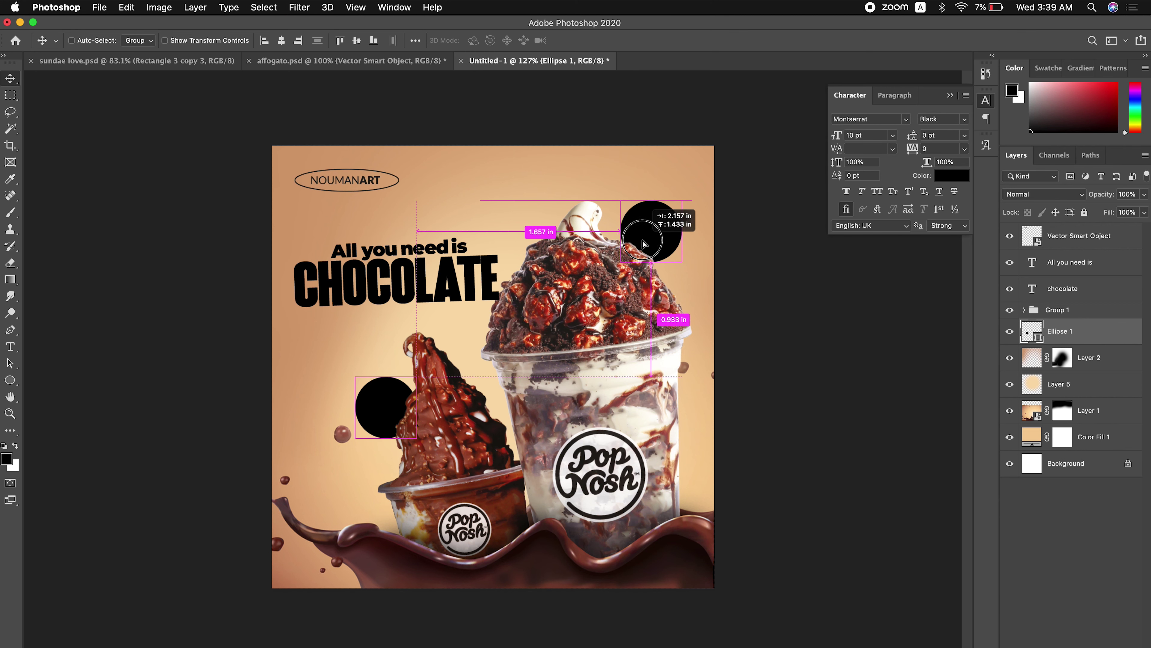
left_click(1009, 236)
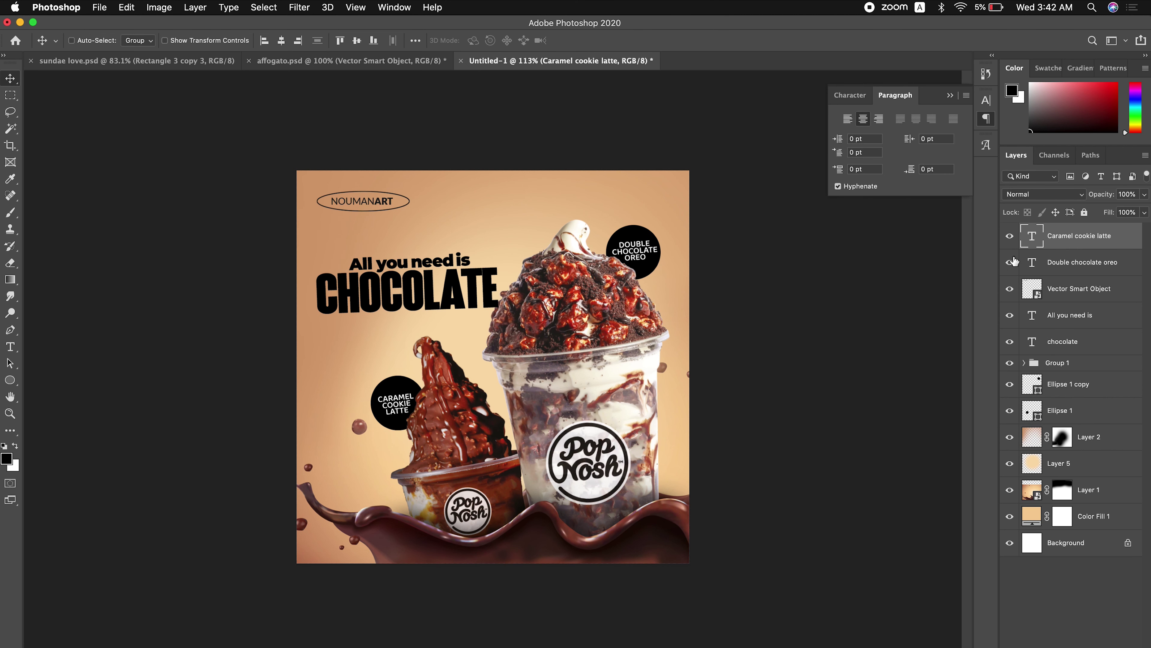
Select the 'All you need is' layer and nudge it left three times to align with CHOCOLATE.
scroll(809, 273, "up", 3)
left_click(954, 98)
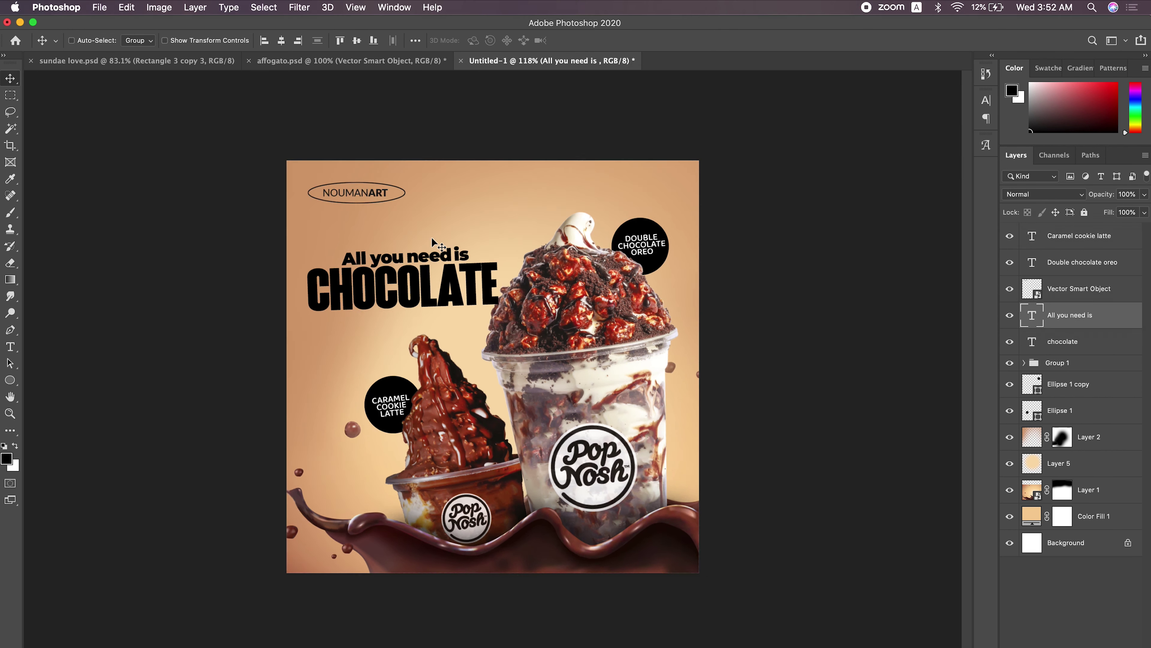
scroll(431, 237, "up", 3)
right_click(372, 306)
left_click(374, 310)
key("Left")
key("Left")
key("Left")
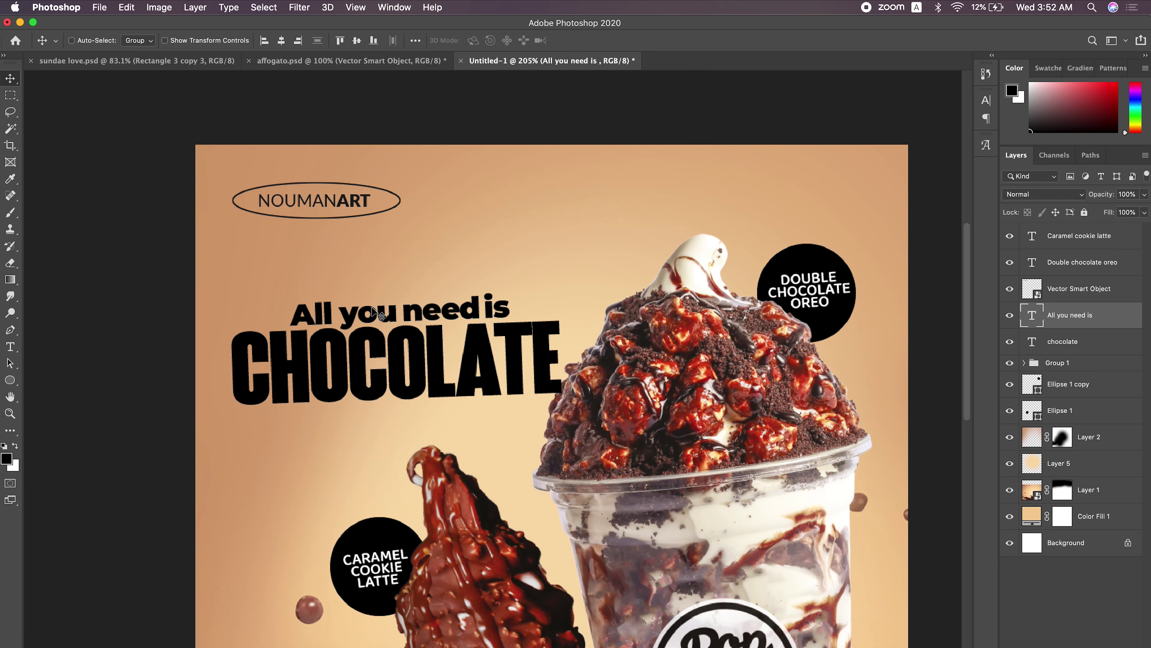
key("Left")
key("Left")
key("Left")
key("Left")
key("Left")
key("Left")
key("Left")
key("Left")
key("Left")
key("Left")
key("Left")
key("Left")
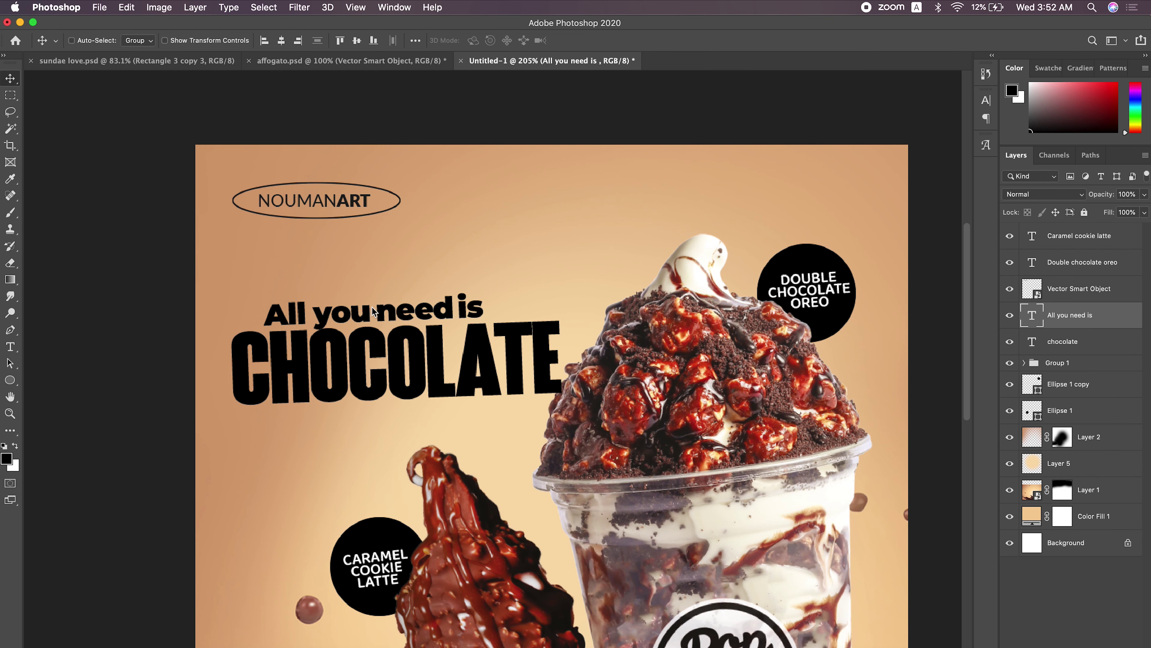
key("Left")
key("Left")
key("Left")
key("Left")
key("Left")
key("Left")
key("Left")
key("Left")
key("Left")
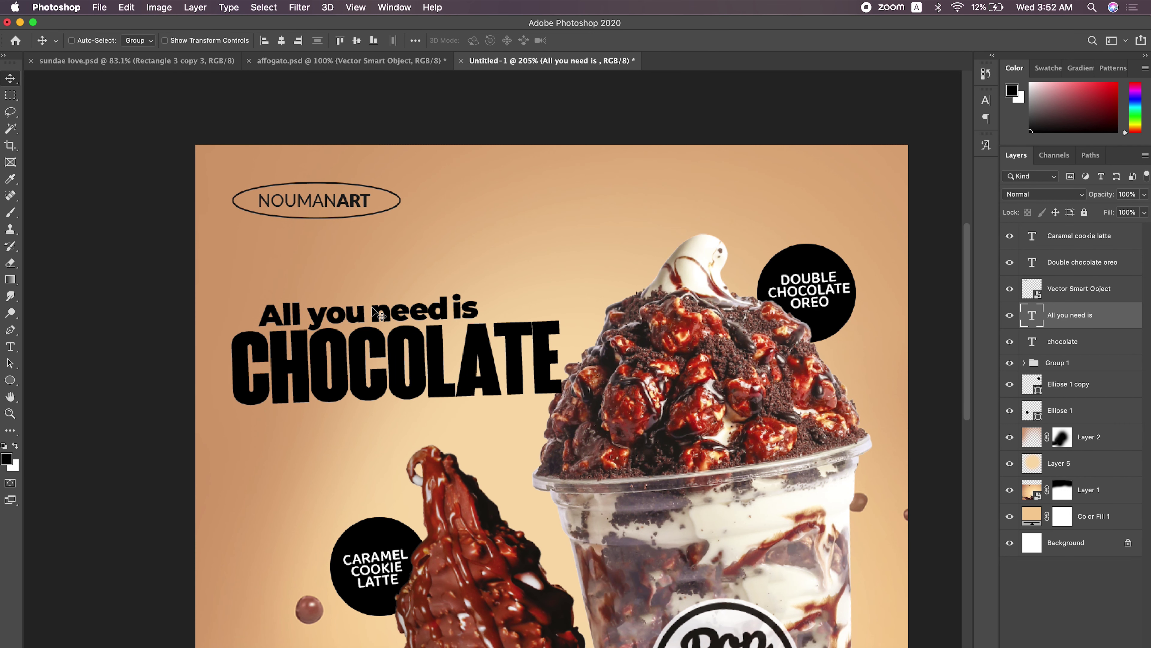